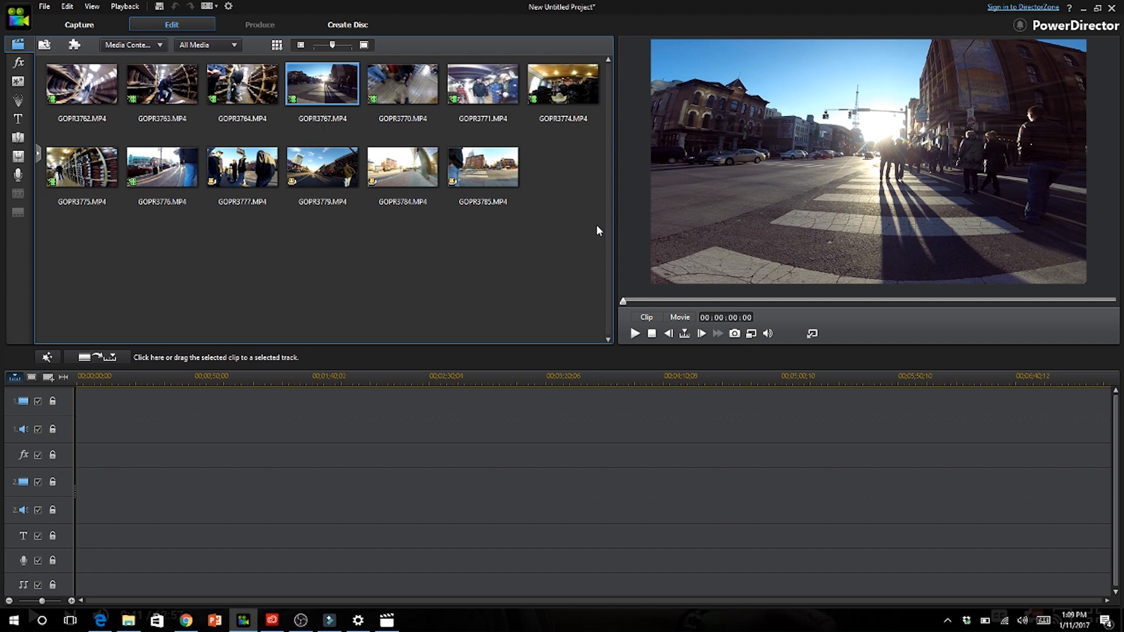
# Place GOPR3767.MP4 at the start of video track 2 and split the clip at 00:00:01:22
pyautogui.moveTo(322, 88); pyautogui.dragTo(59, 486)
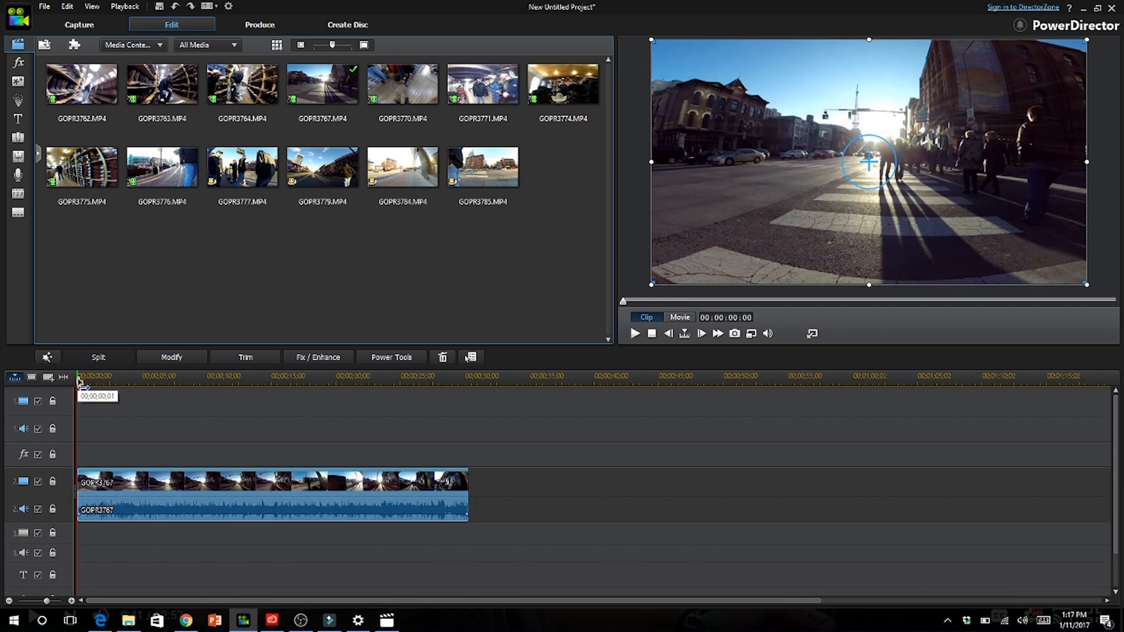
pyautogui.moveTo(83, 386)
pyautogui.mouseDown()
pyautogui.moveTo(110, 383)
pyautogui.moveTo(99, 391)
pyautogui.mouseUp()
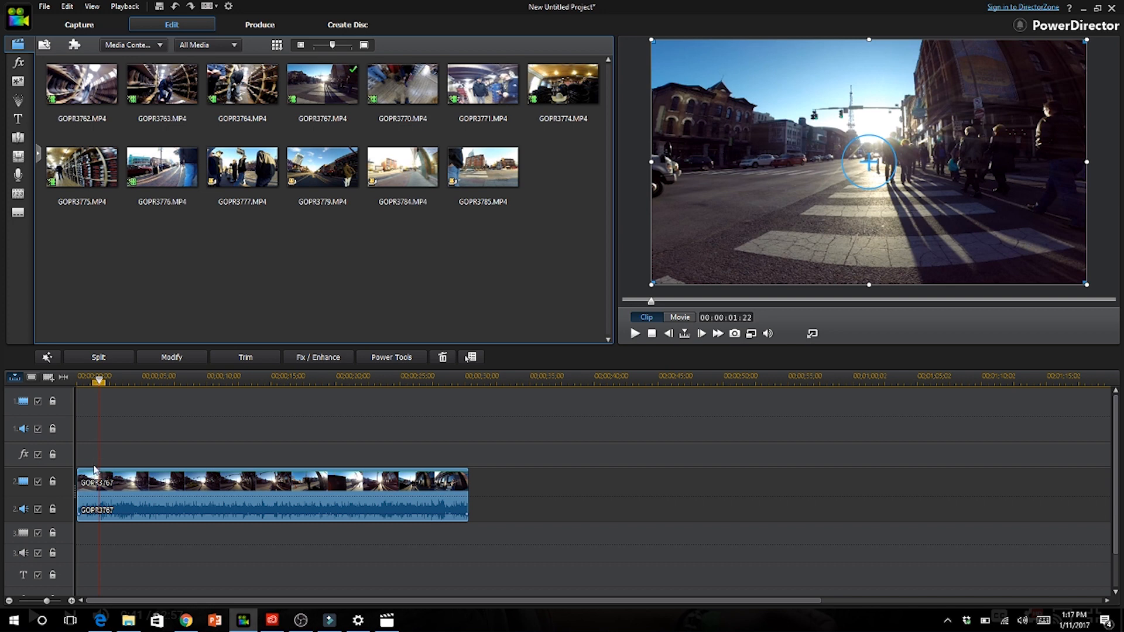
pyautogui.rightClick(100, 479)
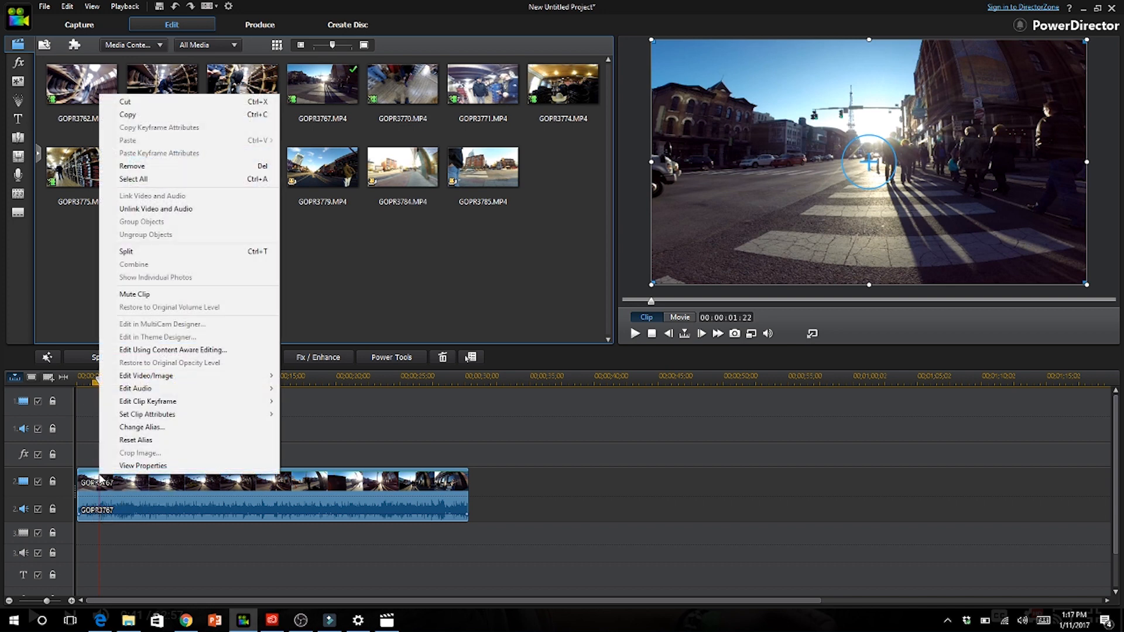
pyautogui.click(129, 252)
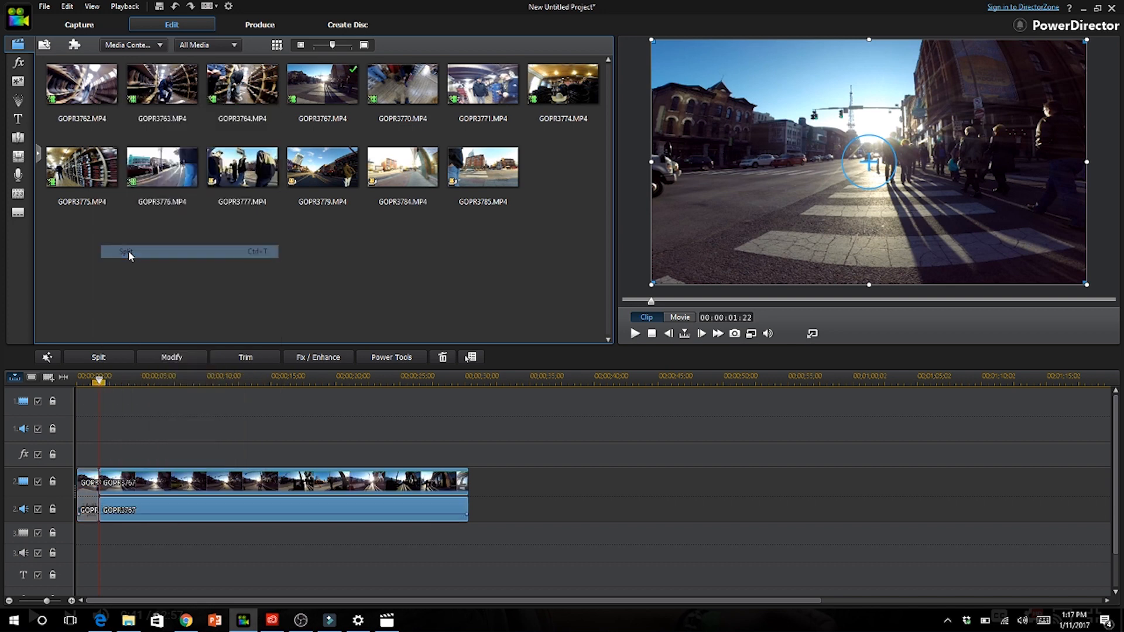
# Move the longer GOPR3767 piece to about 15 seconds on the timeline and split it at clip time 00:00:20:01
pyautogui.moveTo(183, 484); pyautogui.dragTo(349, 485)
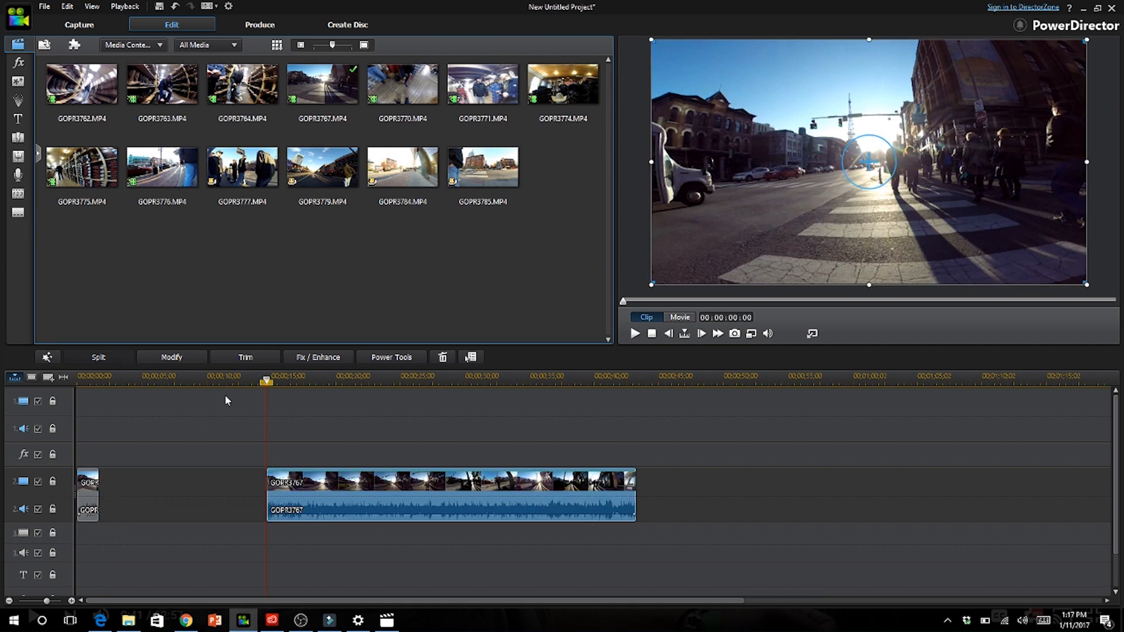
pyautogui.click(269, 384)
pyautogui.moveTo(269, 383); pyautogui.dragTo(527, 417)
pyautogui.click(528, 485)
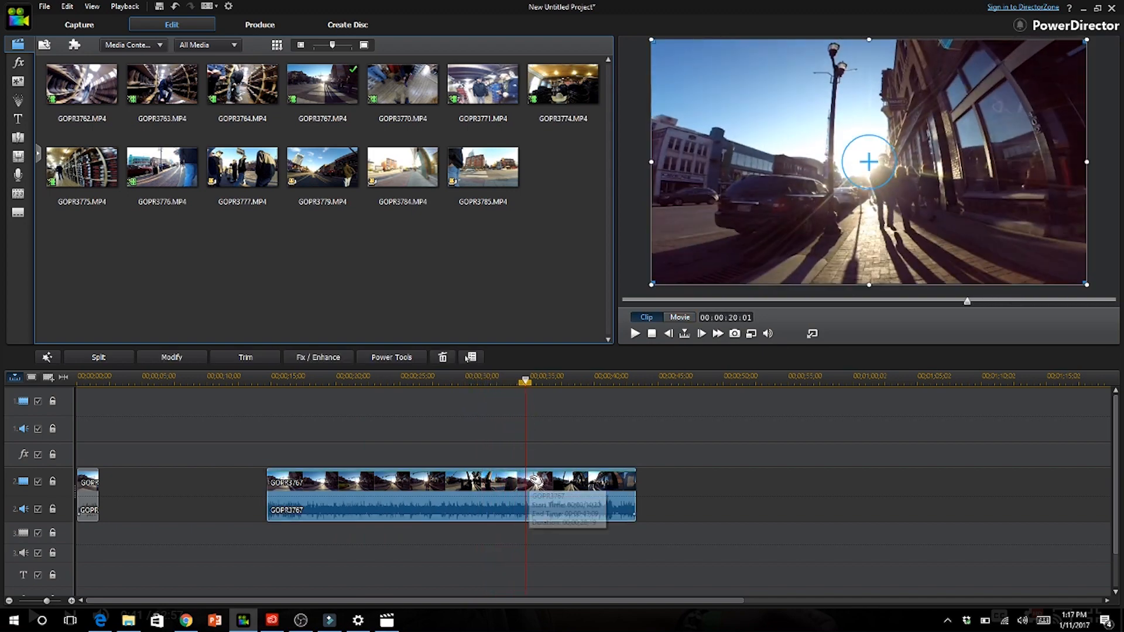
pyautogui.rightClick(528, 482)
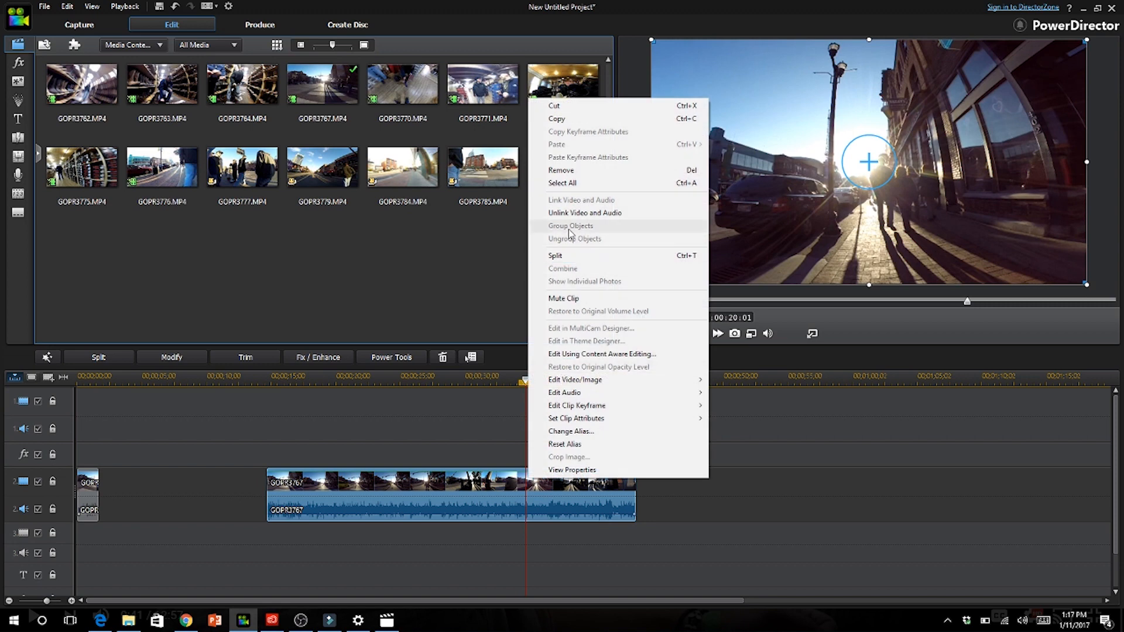
pyautogui.click(571, 257)
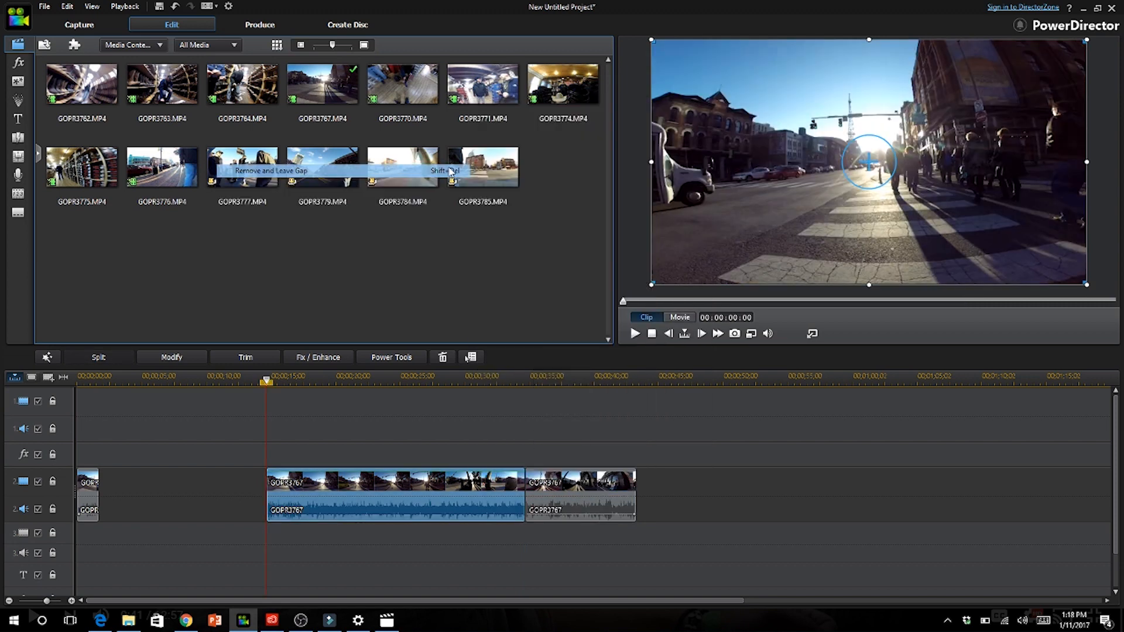
# Remove the middle GOPR3767 piece leaving a gap, and move the last piece to start at 00;00;10;12
pyautogui.click(452, 171)
pyautogui.moveTo(589, 477); pyautogui.dragTo(277, 477)
# Split the last GOPR3767 piece at clip time 00:00:02:04 and move its first part directly against the opening clip
pyautogui.press('space')
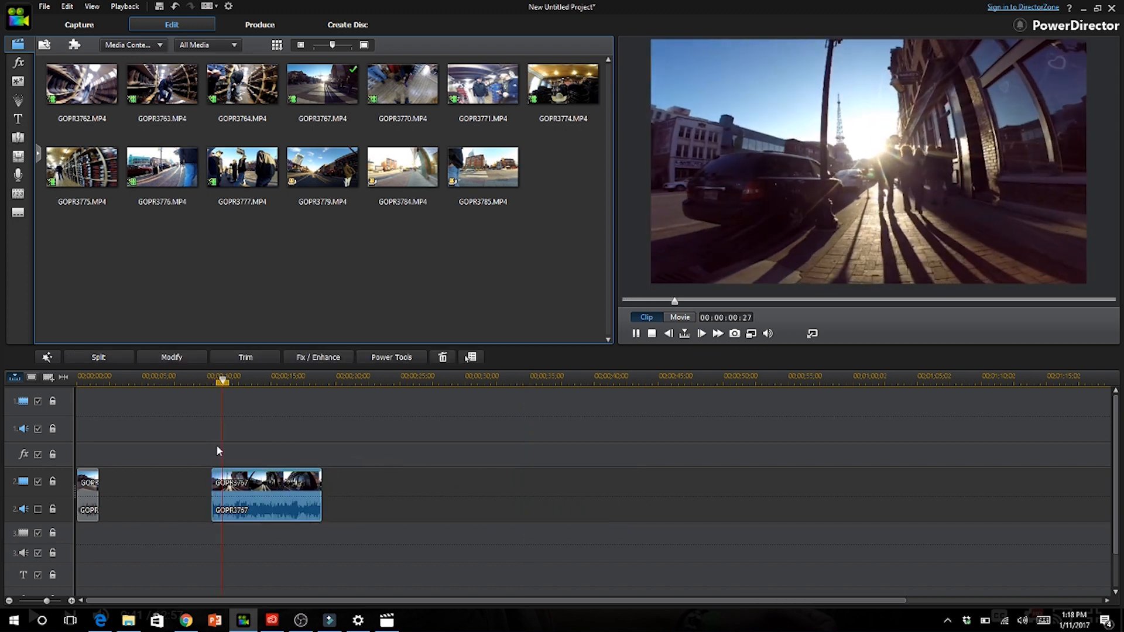
pyautogui.press('space')
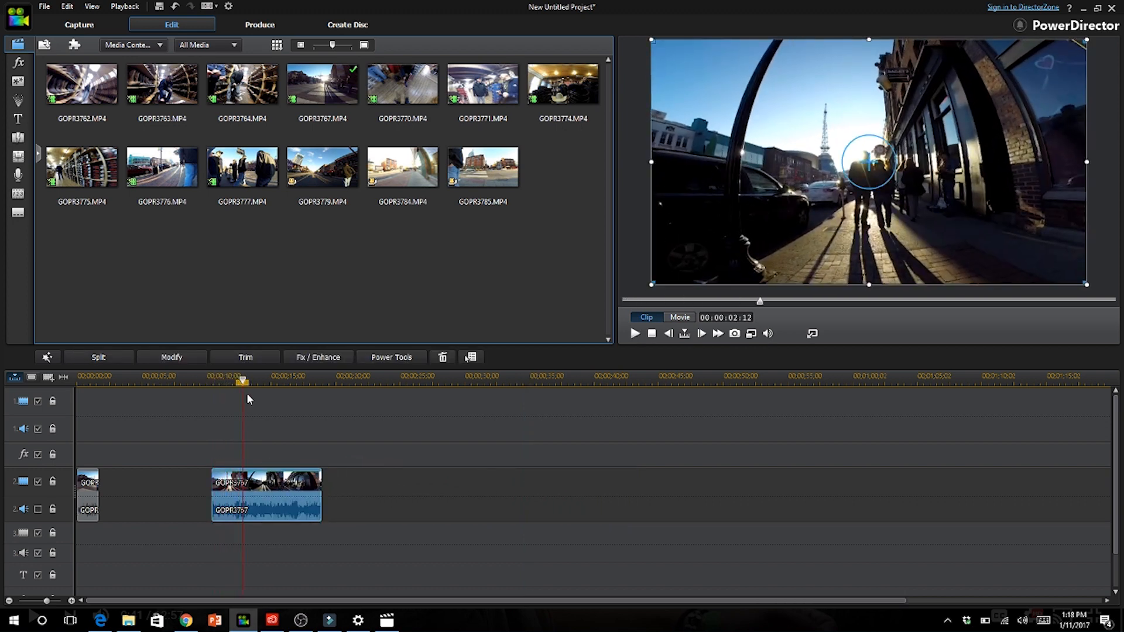
pyautogui.click(243, 383)
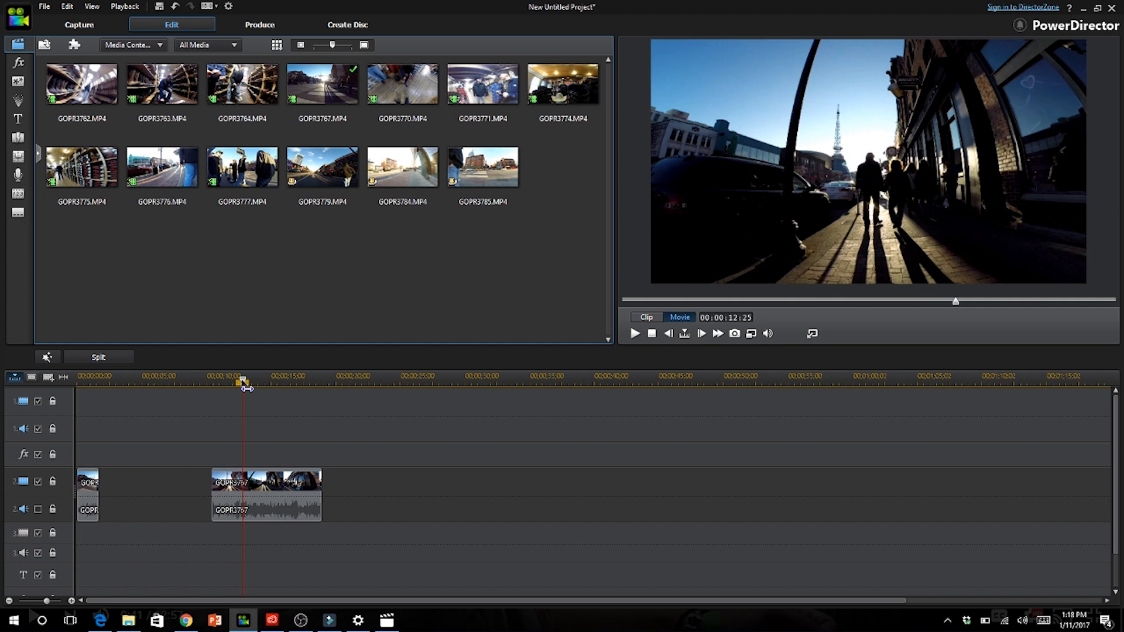
pyautogui.click(240, 485)
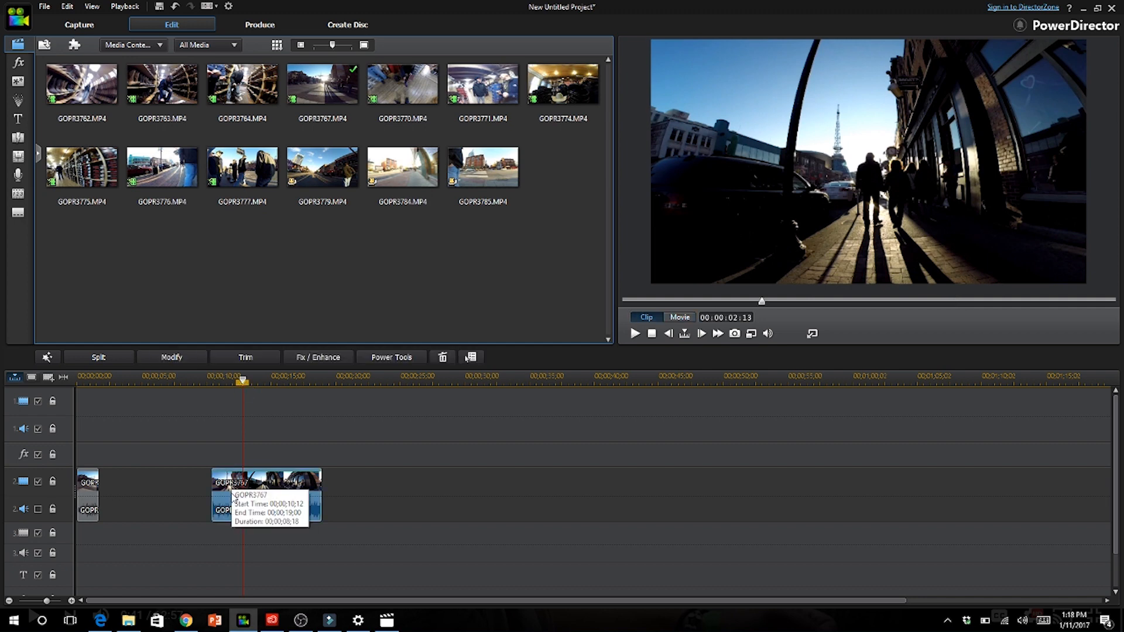
pyautogui.click(239, 382)
pyautogui.click(245, 498)
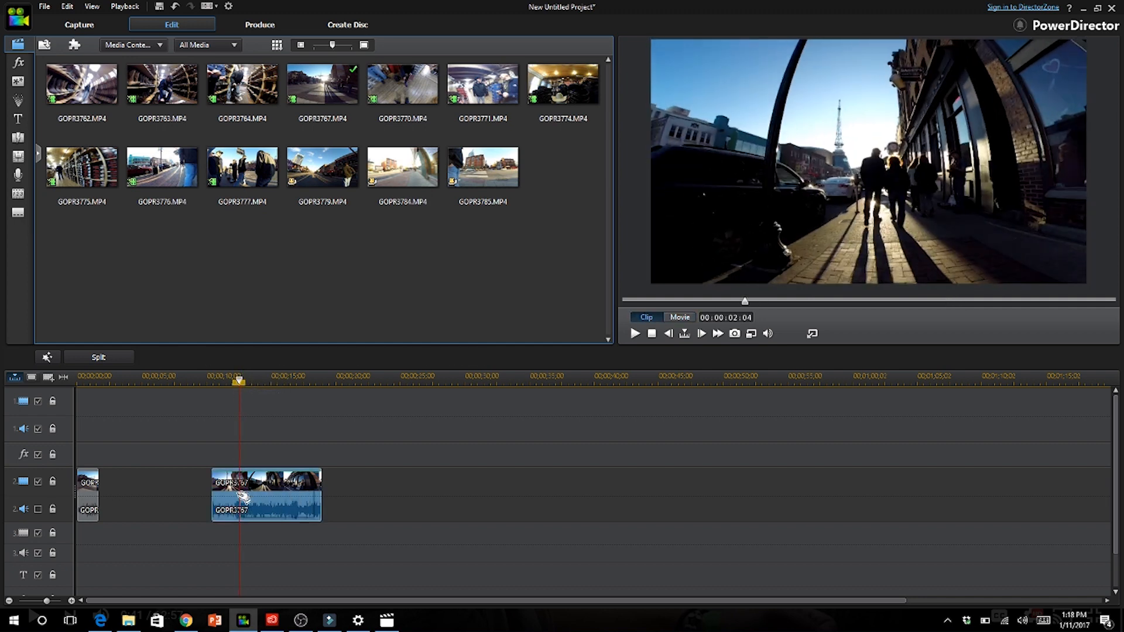
pyautogui.rightClick(245, 498)
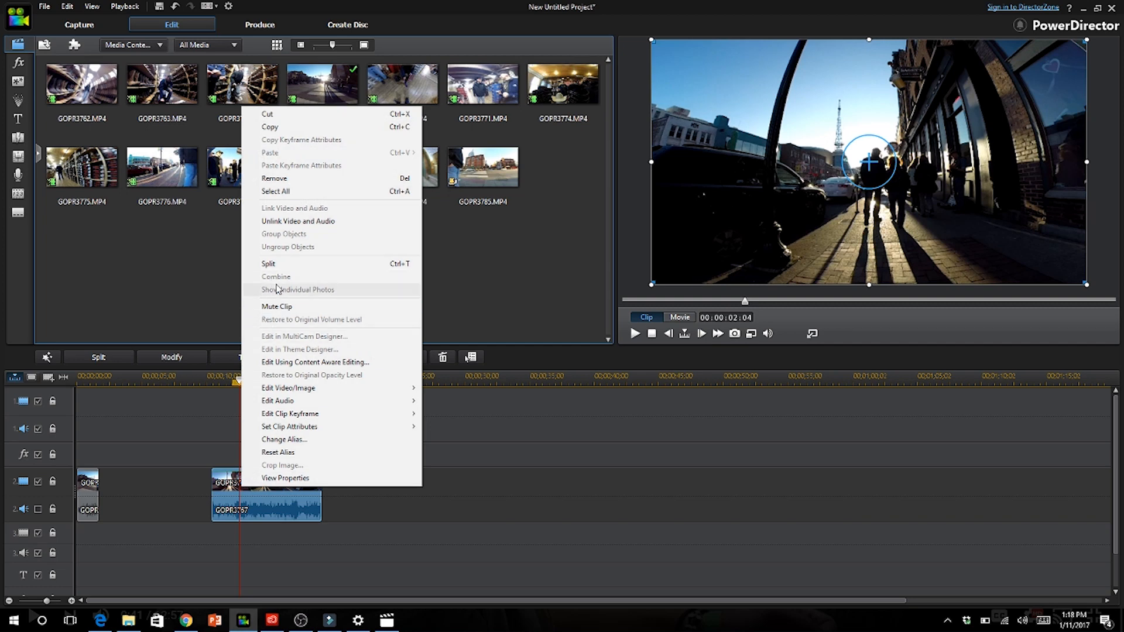
pyautogui.click(268, 264)
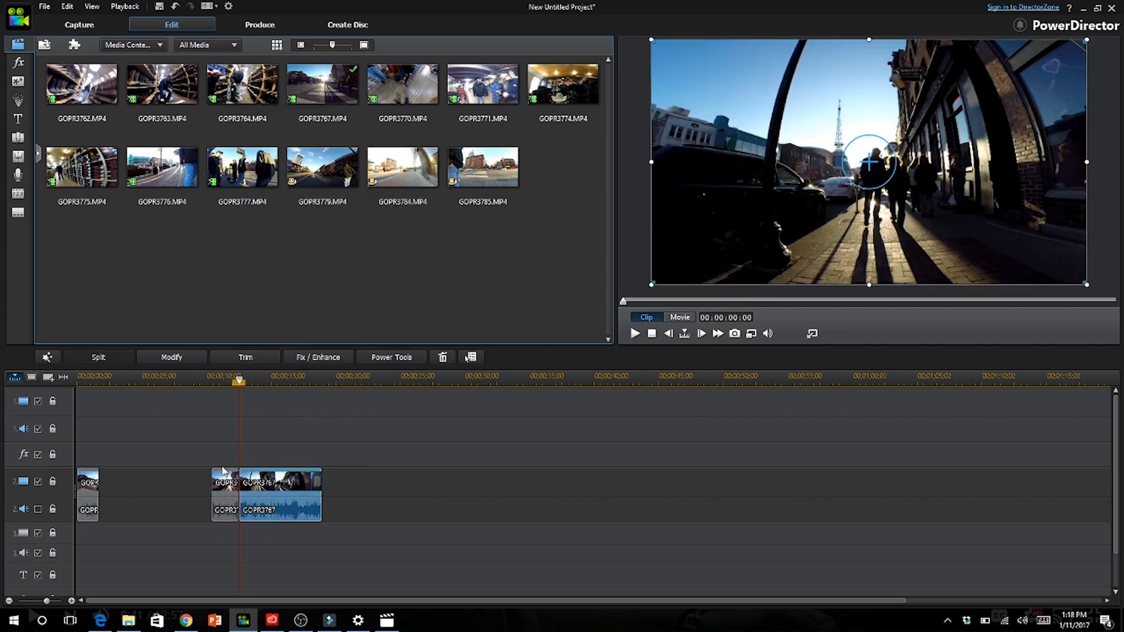
pyautogui.click(210, 478)
pyautogui.moveTo(210, 478); pyautogui.dragTo(115, 481)
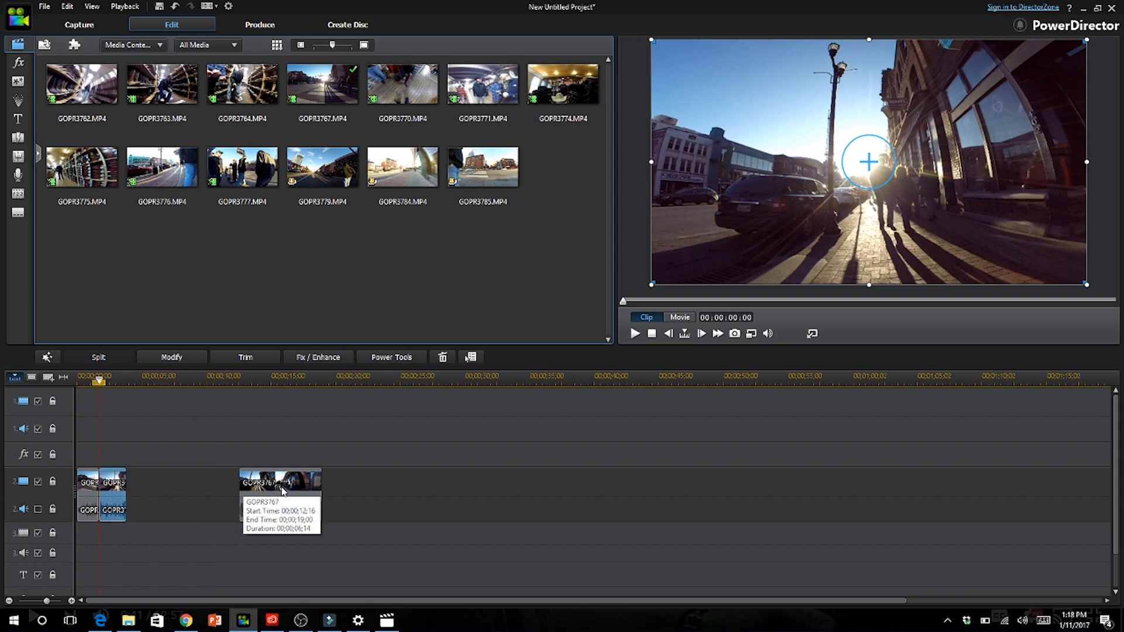
# Review the remaining GOPR3767 piece around the mandolin player with track 2's audio enabled, and mute the track again
pyautogui.click(252, 485)
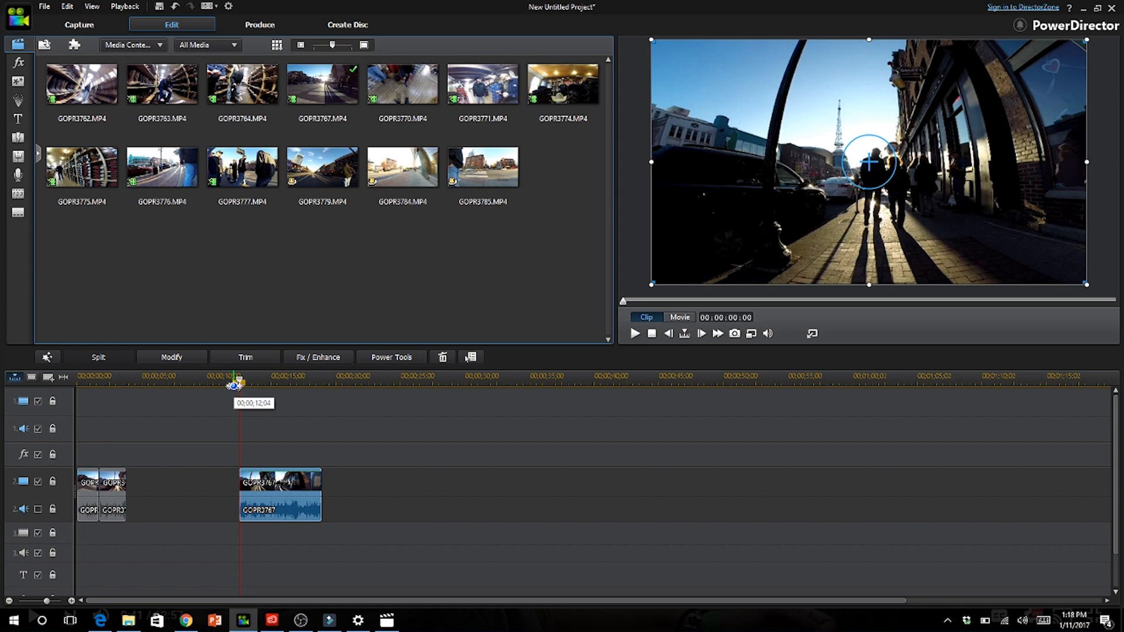
pyautogui.moveTo(241, 382); pyautogui.dragTo(289, 382)
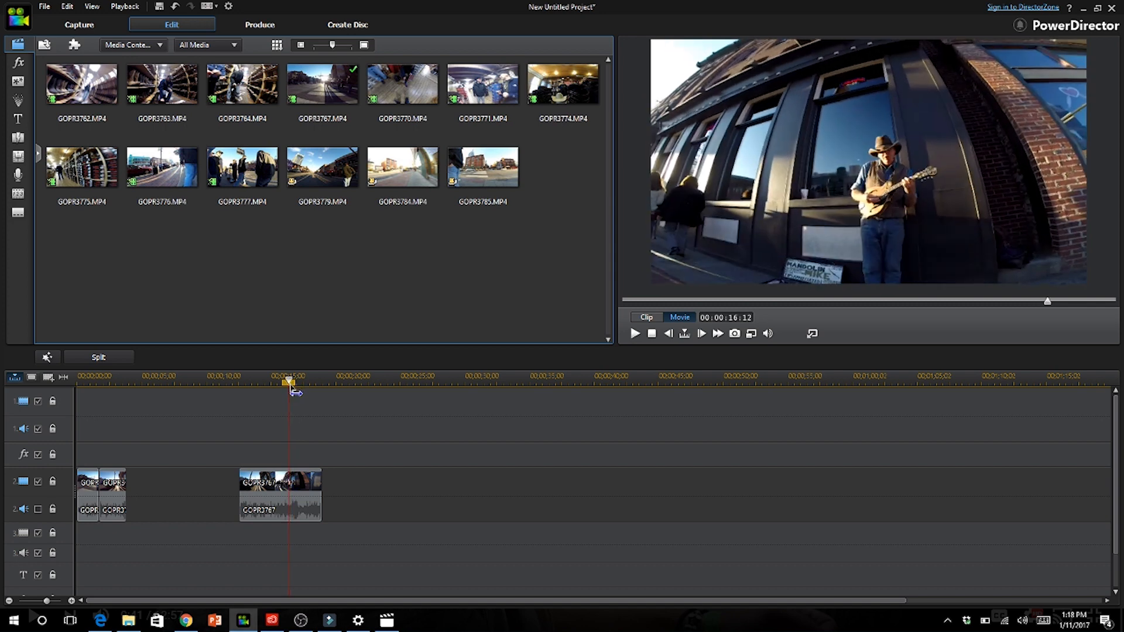
pyautogui.click(287, 488)
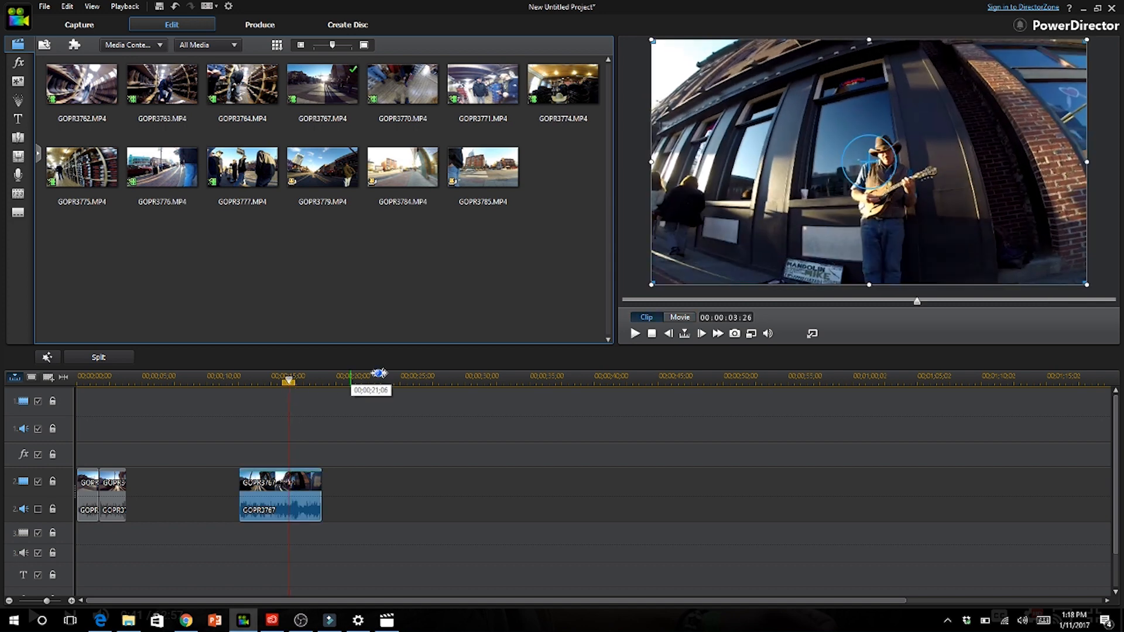
pyautogui.click(37, 510)
pyautogui.press('space')
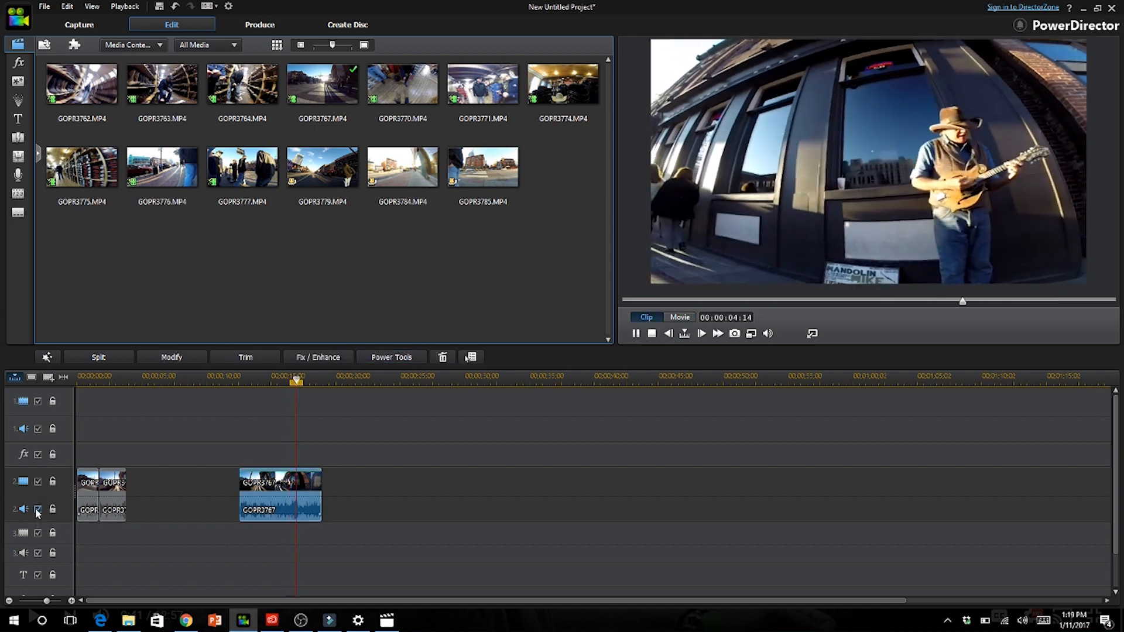
pyautogui.press('space')
pyautogui.moveTo(330, 390); pyautogui.dragTo(300, 381)
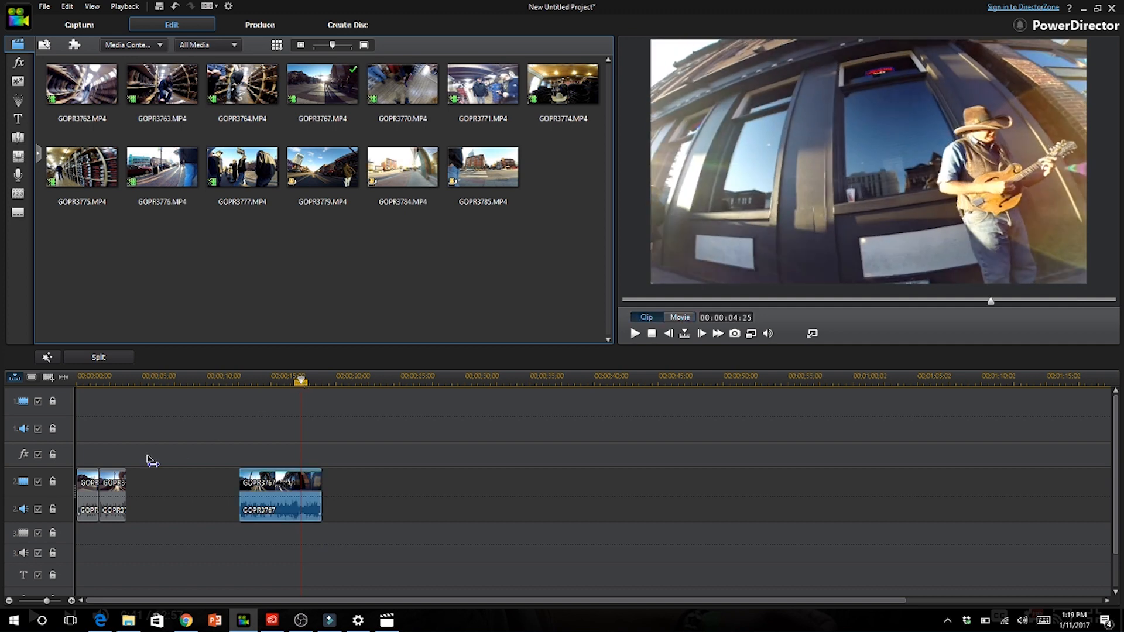
pyautogui.click(38, 511)
# Cut the remaining piece down to a short section starting at 00:00:15:20 and move it directly against the second clip
pyautogui.moveTo(300, 383); pyautogui.dragTo(278, 384)
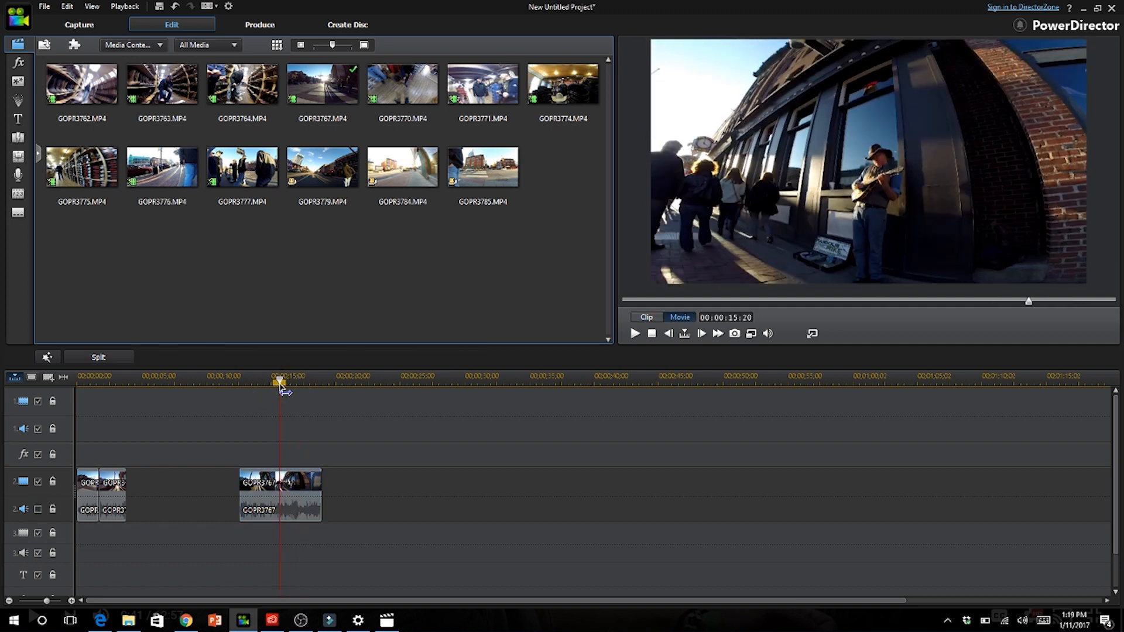
pyautogui.moveTo(239, 482); pyautogui.dragTo(136, 492)
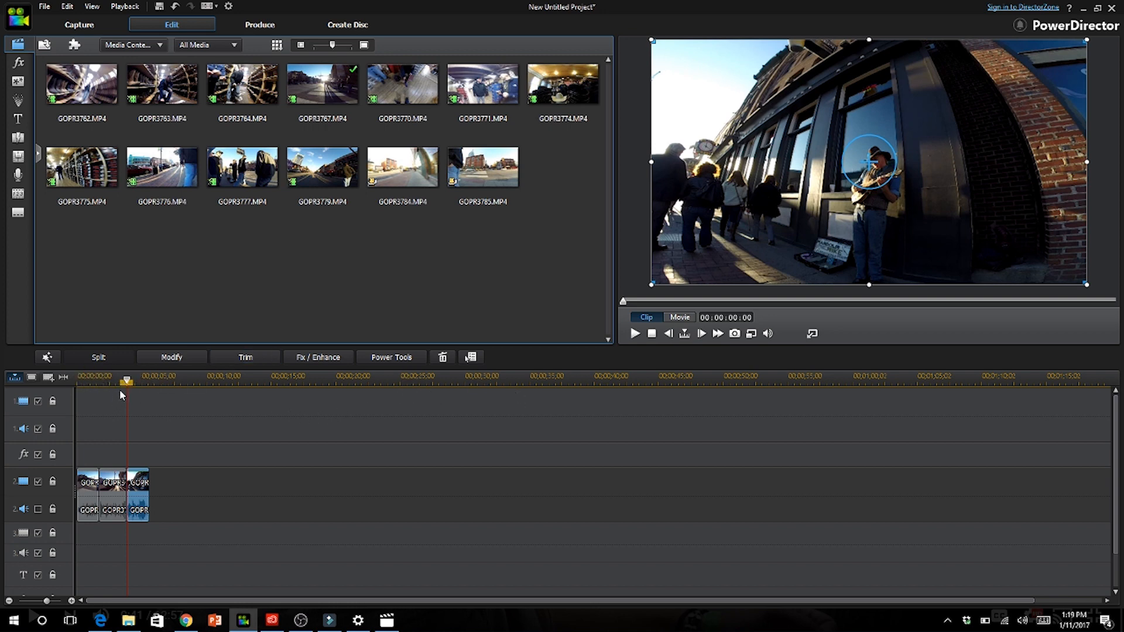
# Preview the assembled three-clip sequence from the beginning in Movie mode
pyautogui.click(90, 377)
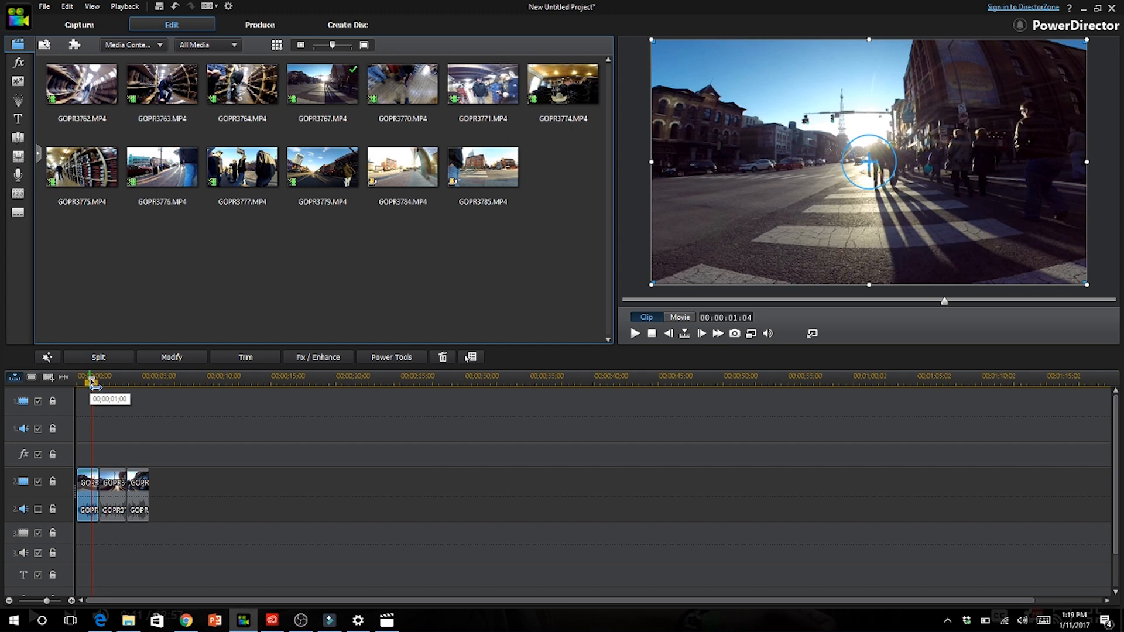
pyautogui.moveTo(93, 381); pyautogui.dragTo(79, 380)
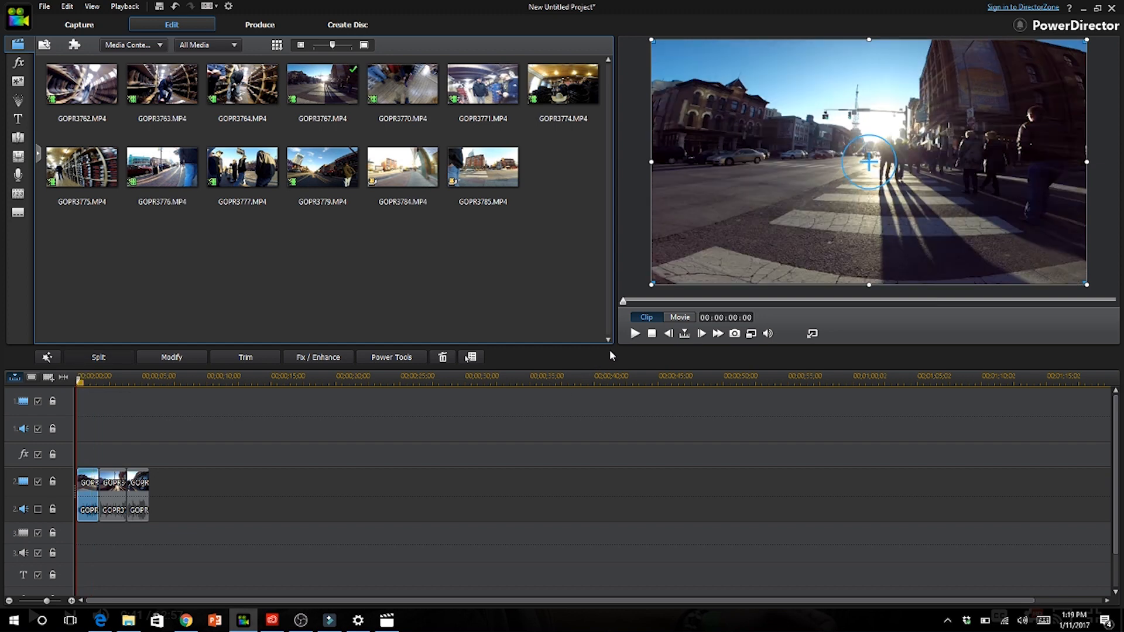
pyautogui.click(676, 318)
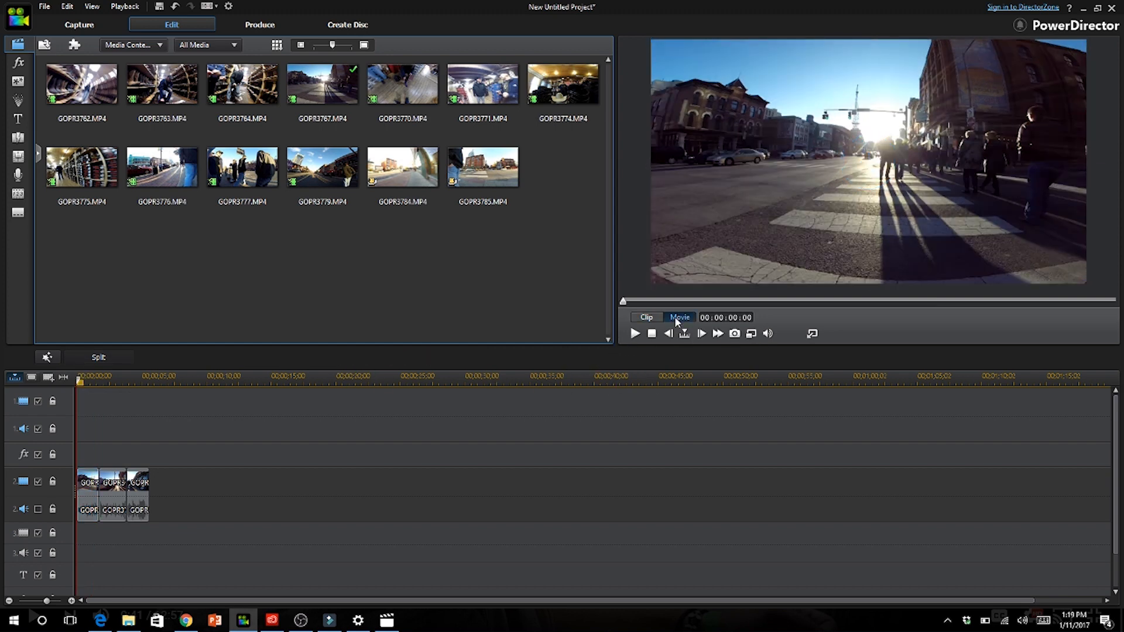
pyautogui.click(634, 333)
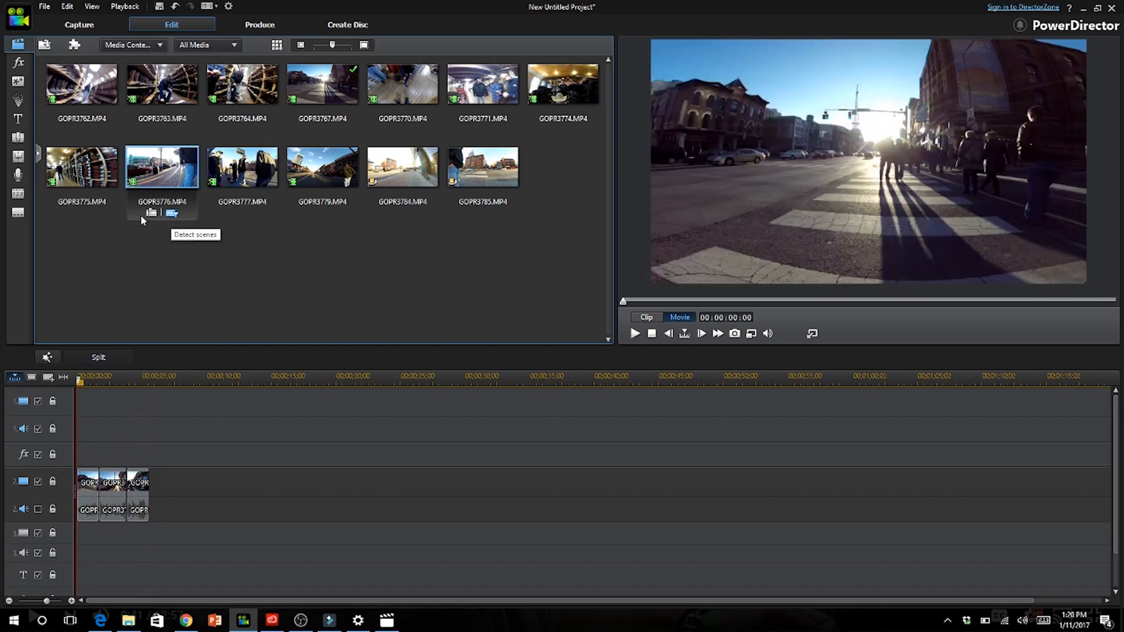
# Add GOPR3775.MP4 to track 2 after the three clips and trim about 5 seconds off its beginning
pyautogui.moveTo(86, 164); pyautogui.dragTo(149, 515)
pyautogui.click(161, 484)
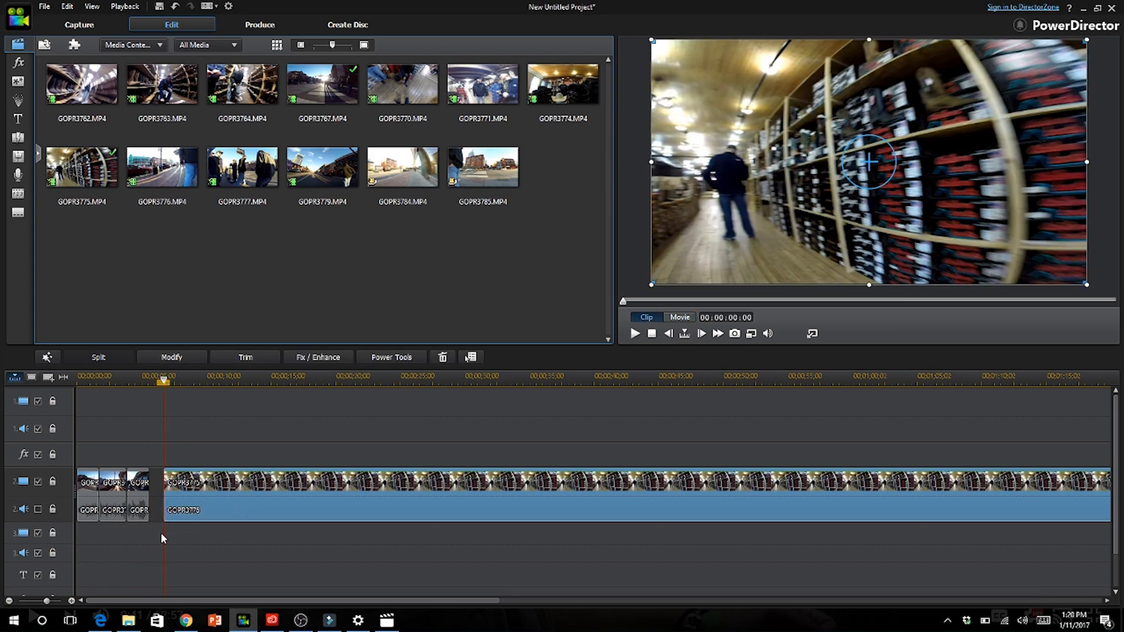
pyautogui.press('space')
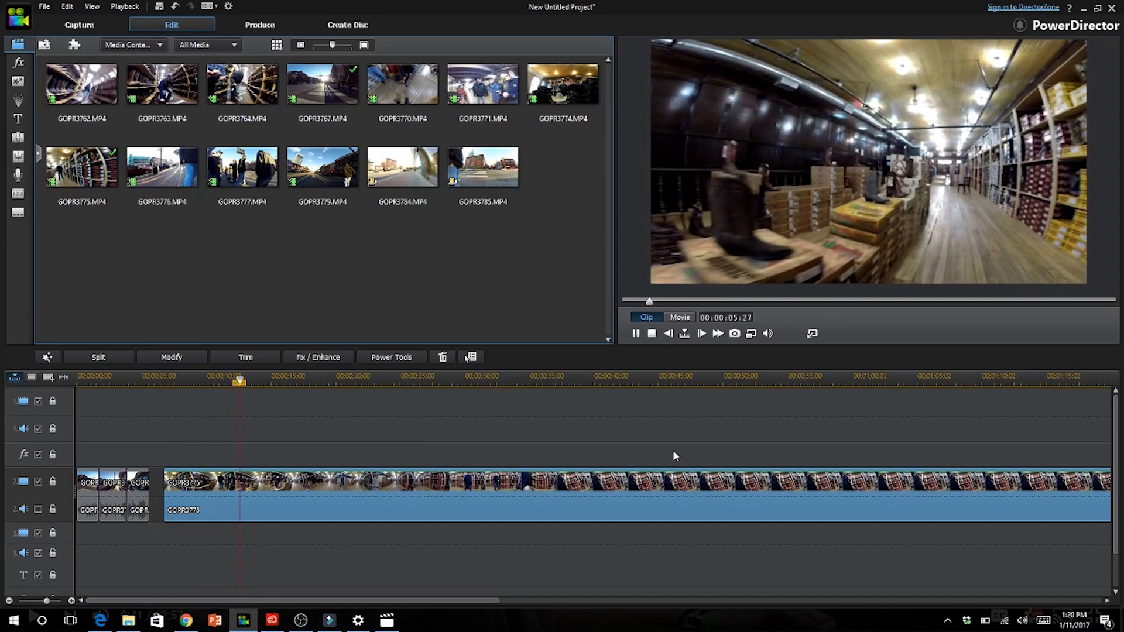
pyautogui.click(651, 334)
pyautogui.moveTo(163, 479); pyautogui.dragTo(225, 491)
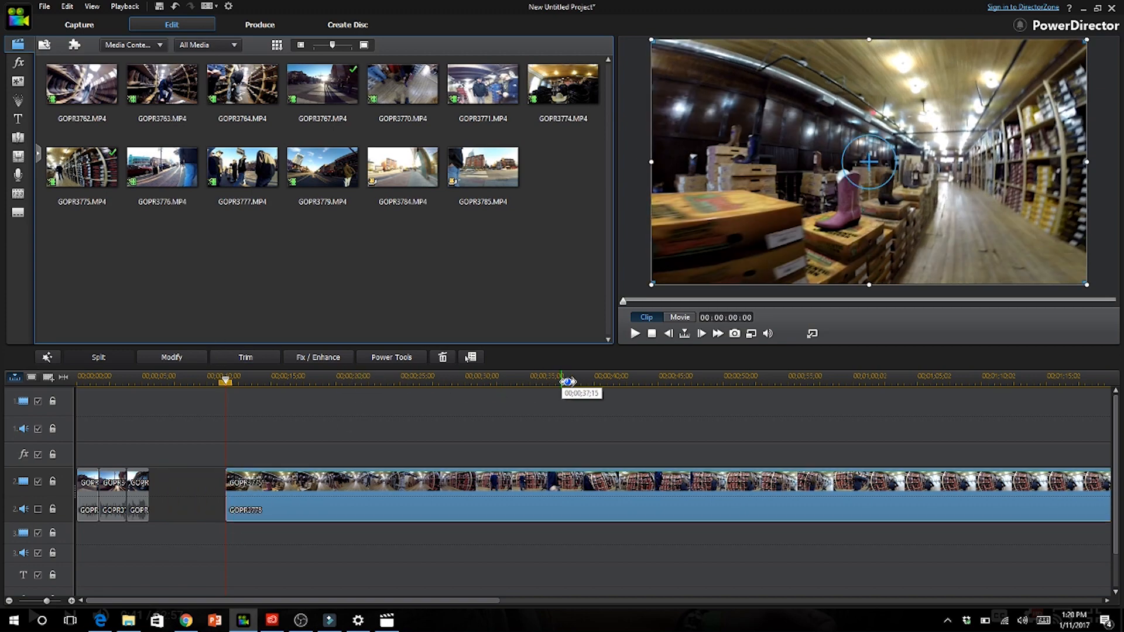
# Split GOPR3775 at clip time 00:00:02:14 and move its first part directly against the third clip
pyautogui.click(635, 334)
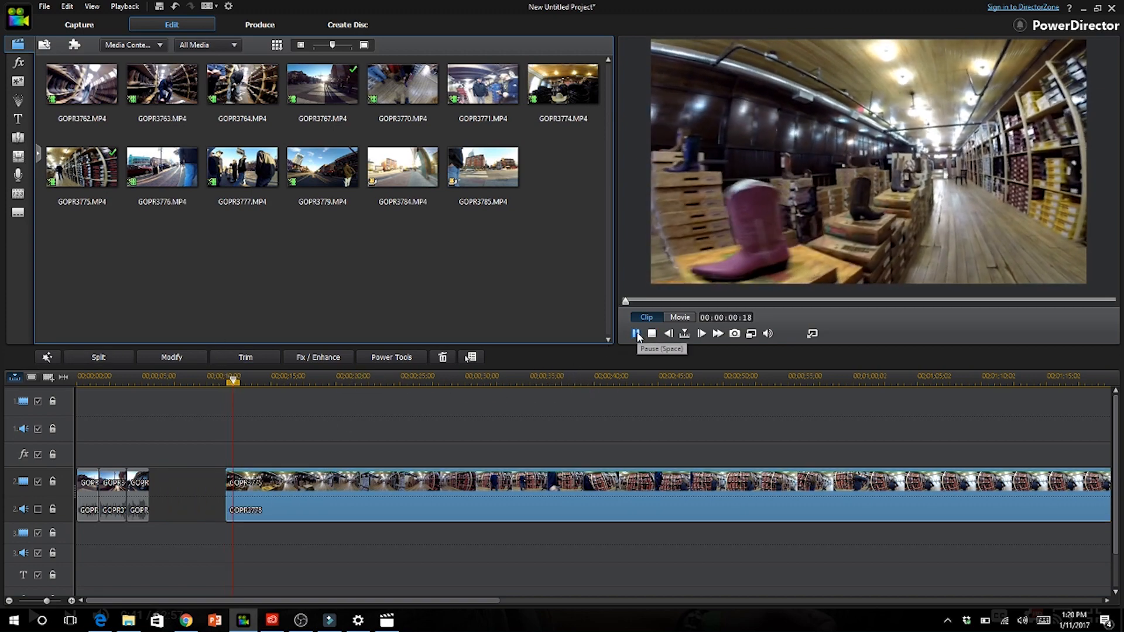
pyautogui.click(635, 334)
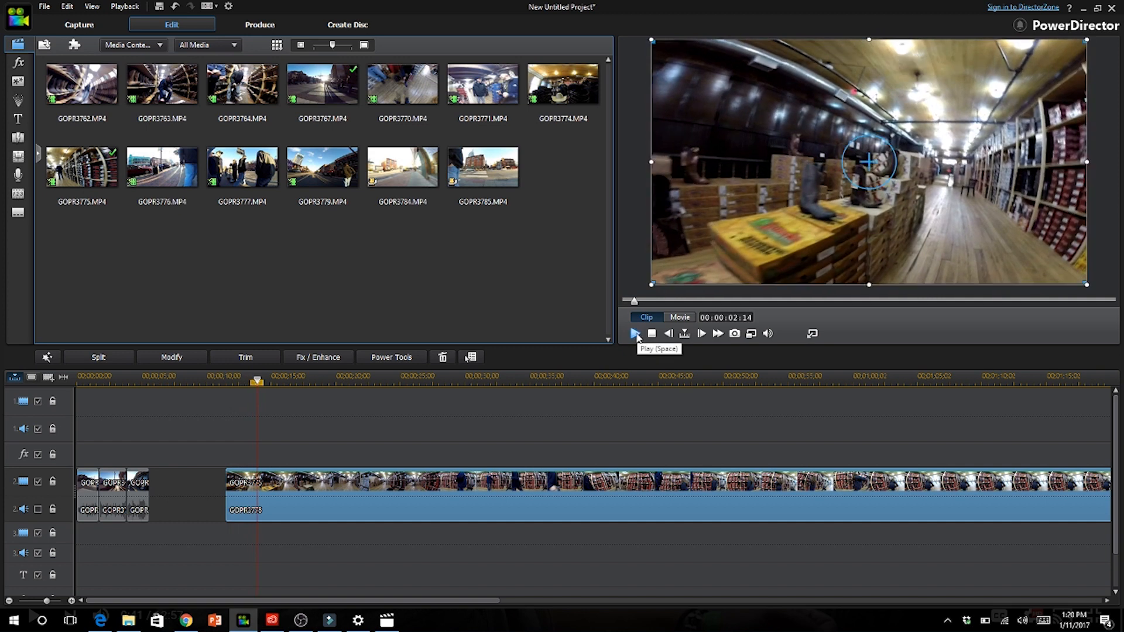
pyautogui.rightClick(259, 481)
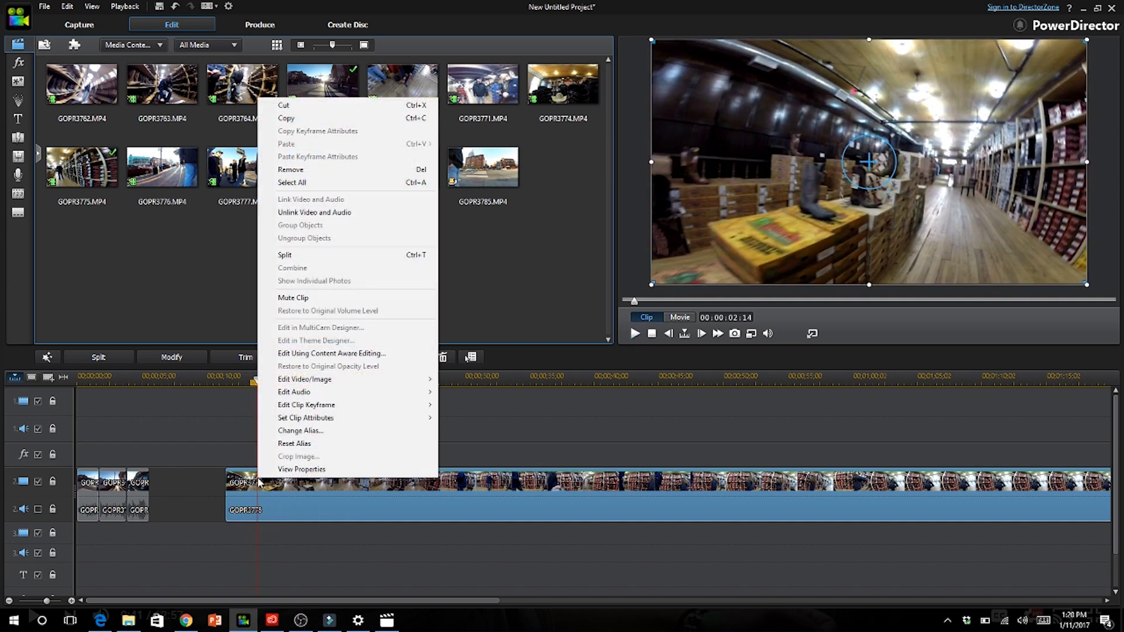
pyautogui.click(285, 254)
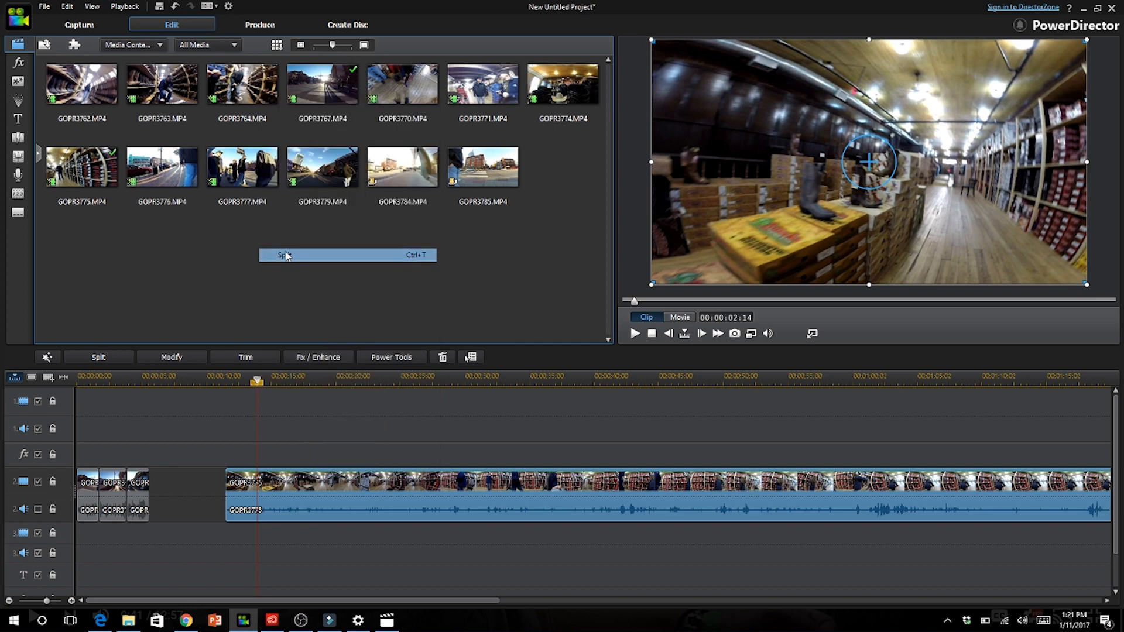
pyautogui.click(245, 483)
pyautogui.moveTo(237, 484); pyautogui.dragTo(153, 484)
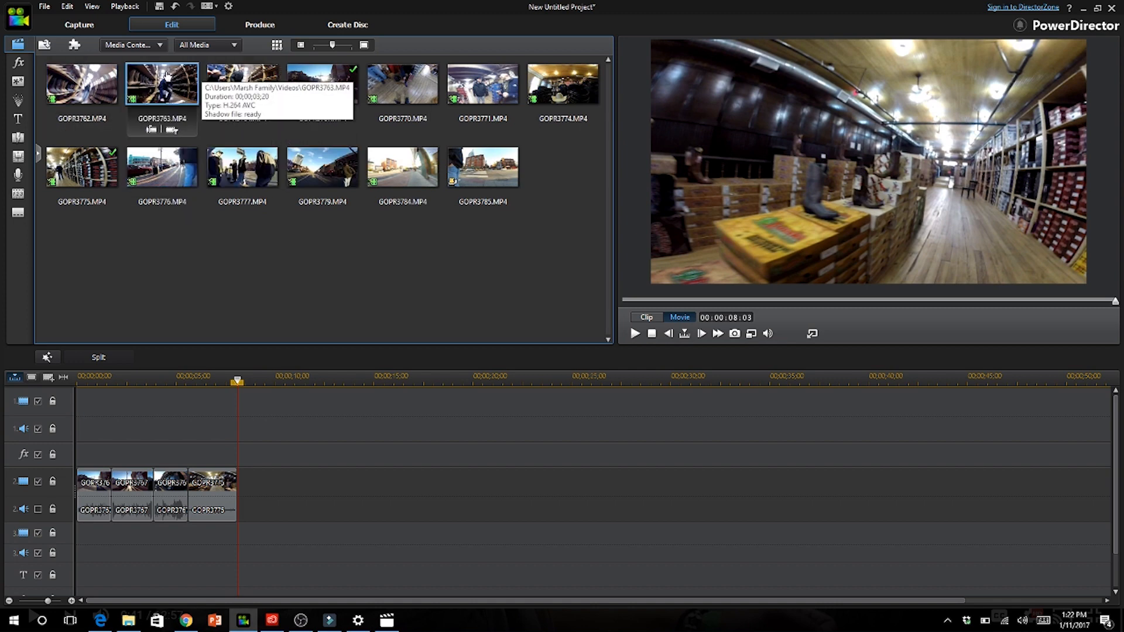
# Add GOPR3764.MP4 to track 2 after the fourth clip and cut about 5 seconds off its beginning
pyautogui.moveTo(234, 80); pyautogui.dragTo(242, 512)
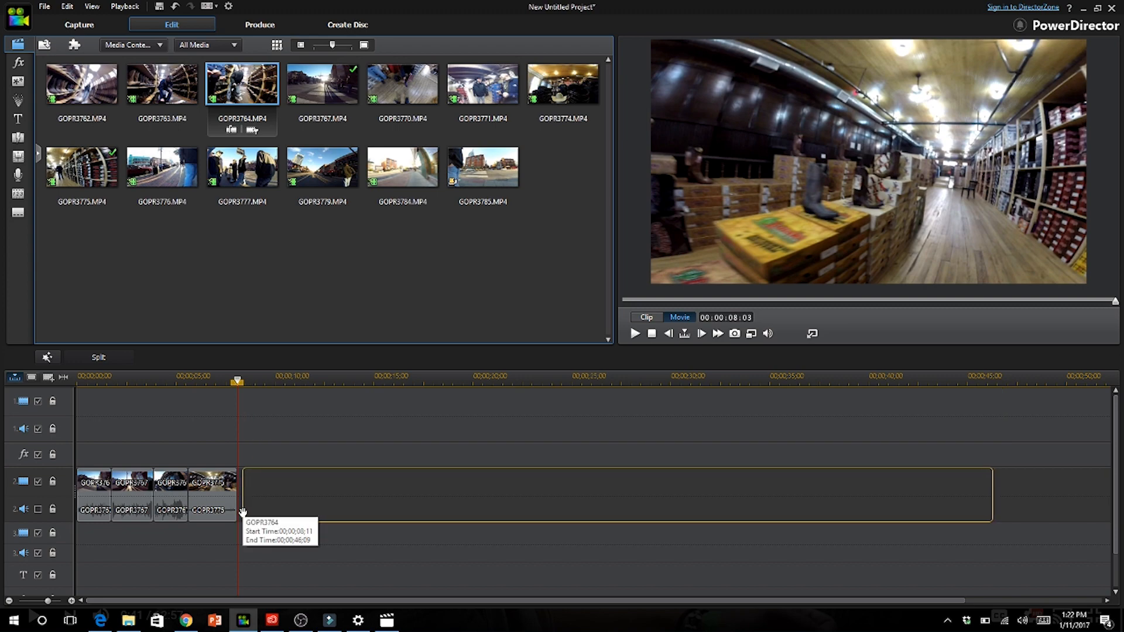
pyautogui.moveTo(247, 382); pyautogui.dragTo(247, 382)
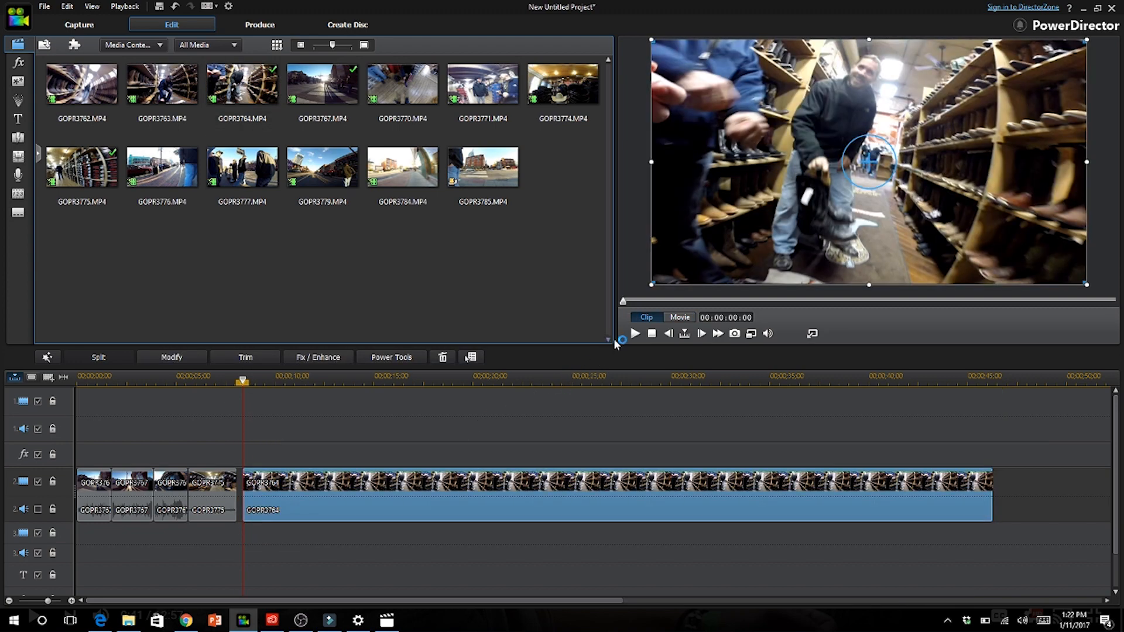
pyautogui.click(344, 492)
pyautogui.hotkey('ctrl', 't')
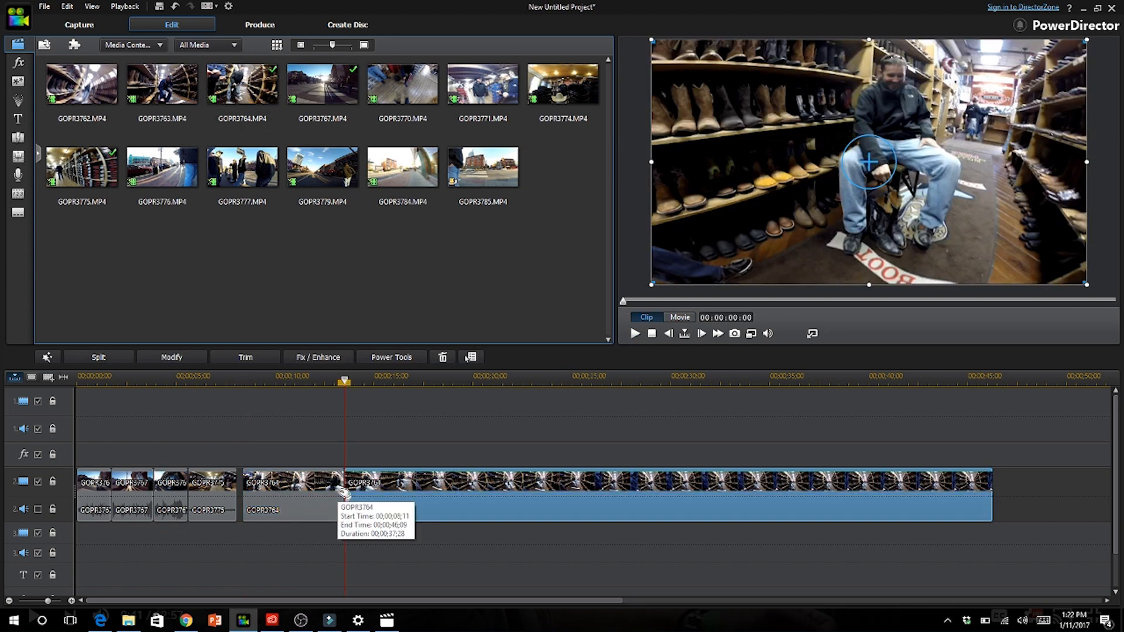
pyautogui.click(288, 488)
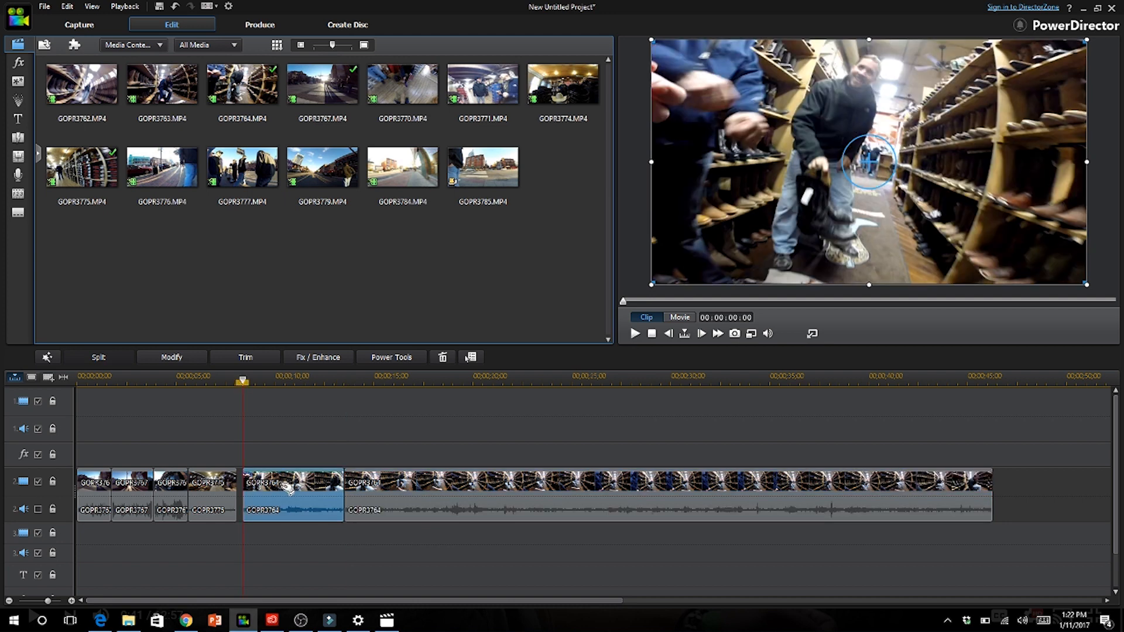
pyautogui.press('Delete')
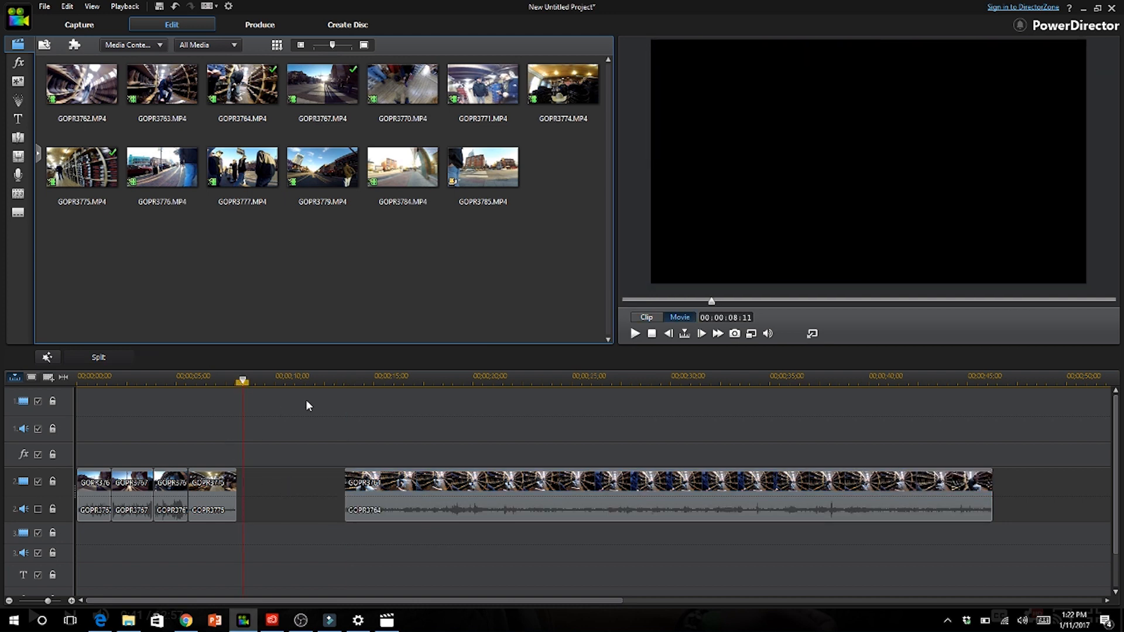
# Play the start of the remaining GOPR3764 footage and split it at 00:00:14:02
pyautogui.press('space')
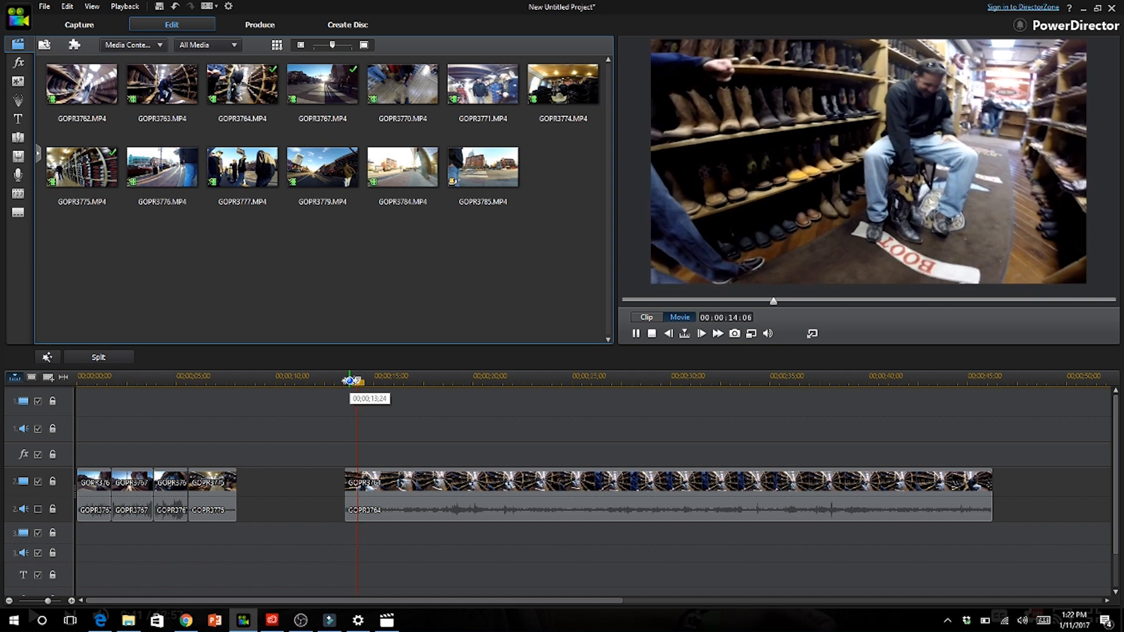
pyautogui.press('space')
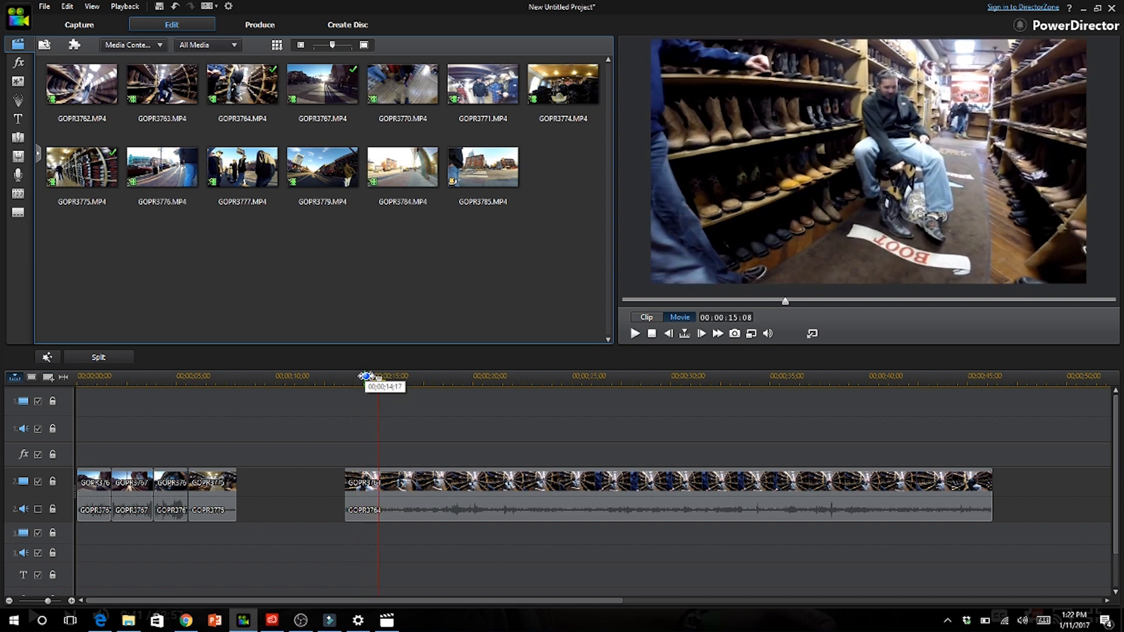
pyautogui.moveTo(376, 385); pyautogui.dragTo(355, 395)
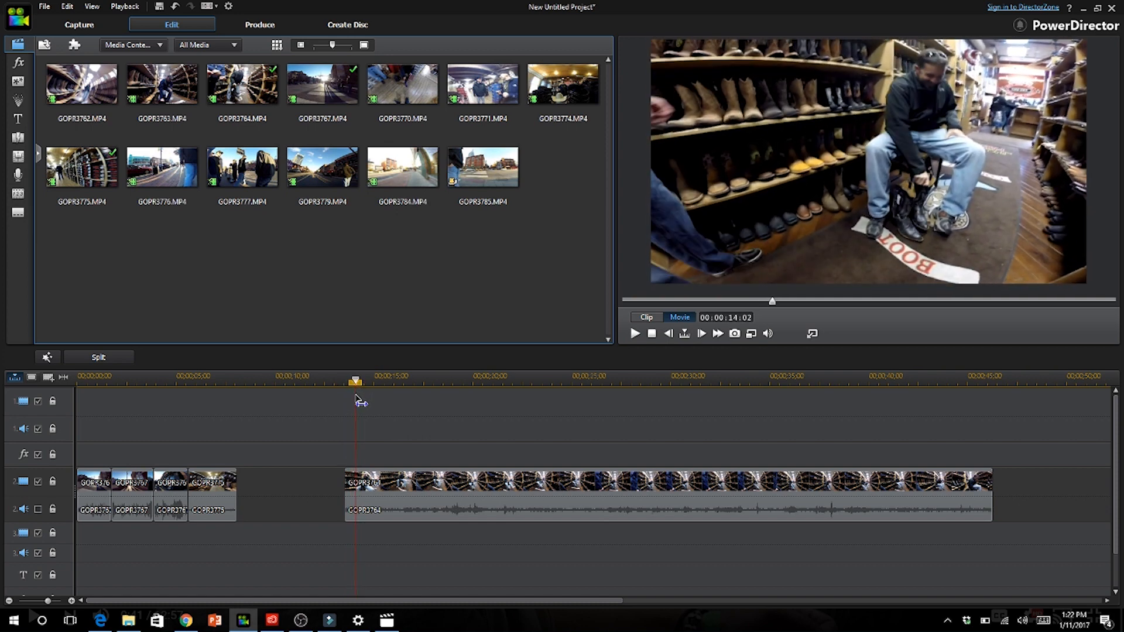
pyautogui.click(347, 491)
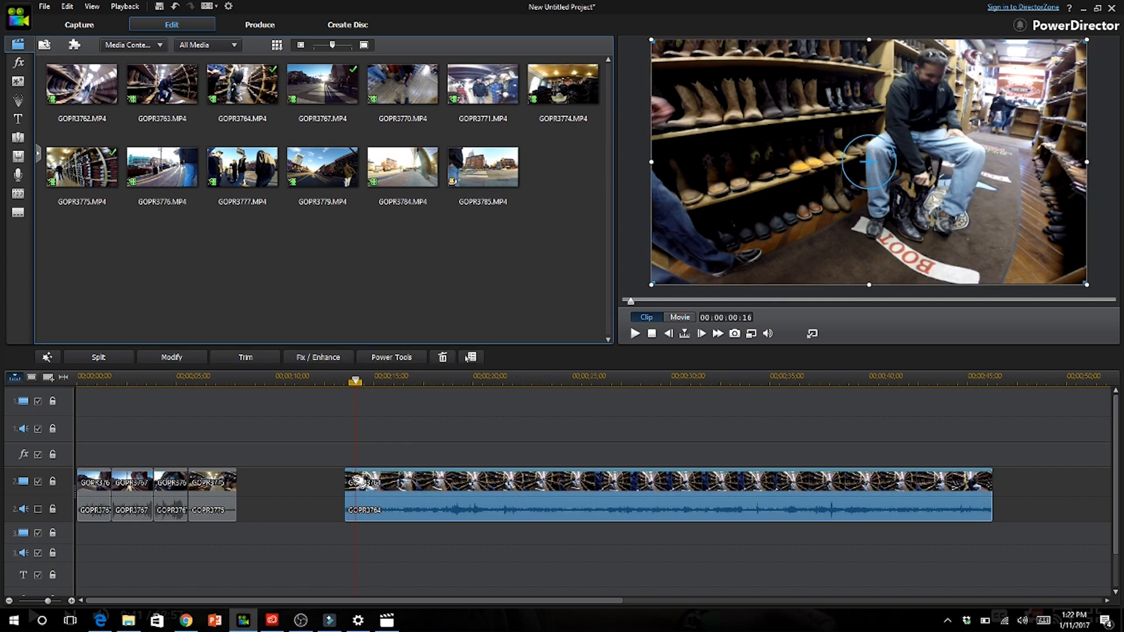
pyautogui.hotkey('ctrl', 't')
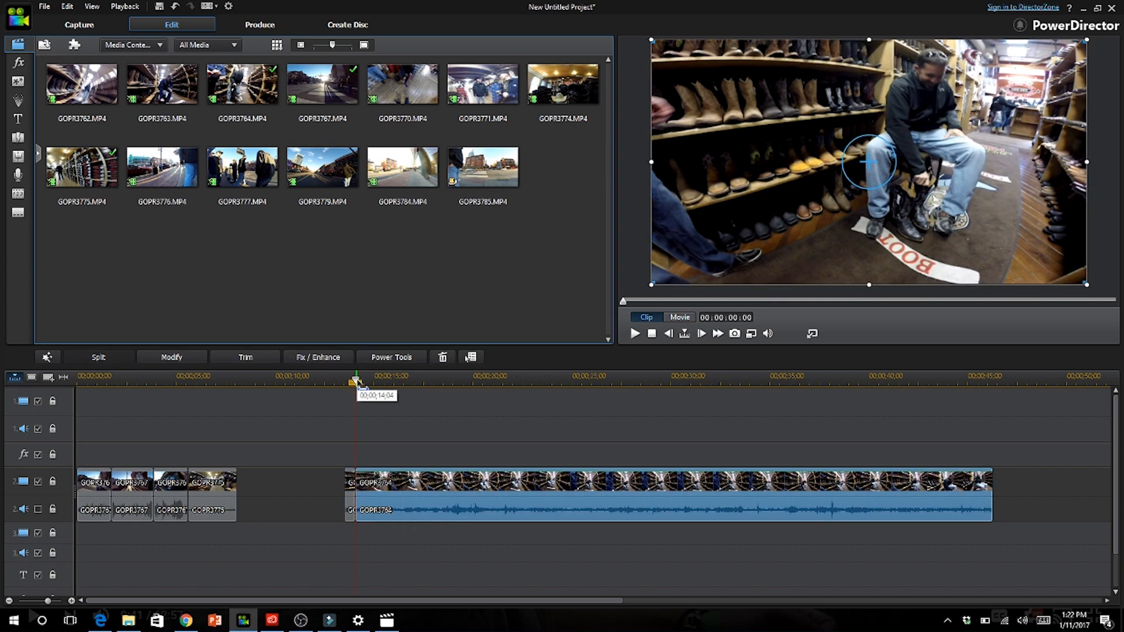
# Cut out the 6-second section of GOPR3764 that follows the 00:00:14:02 split and close the gap
pyautogui.moveTo(359, 386); pyautogui.dragTo(474, 429)
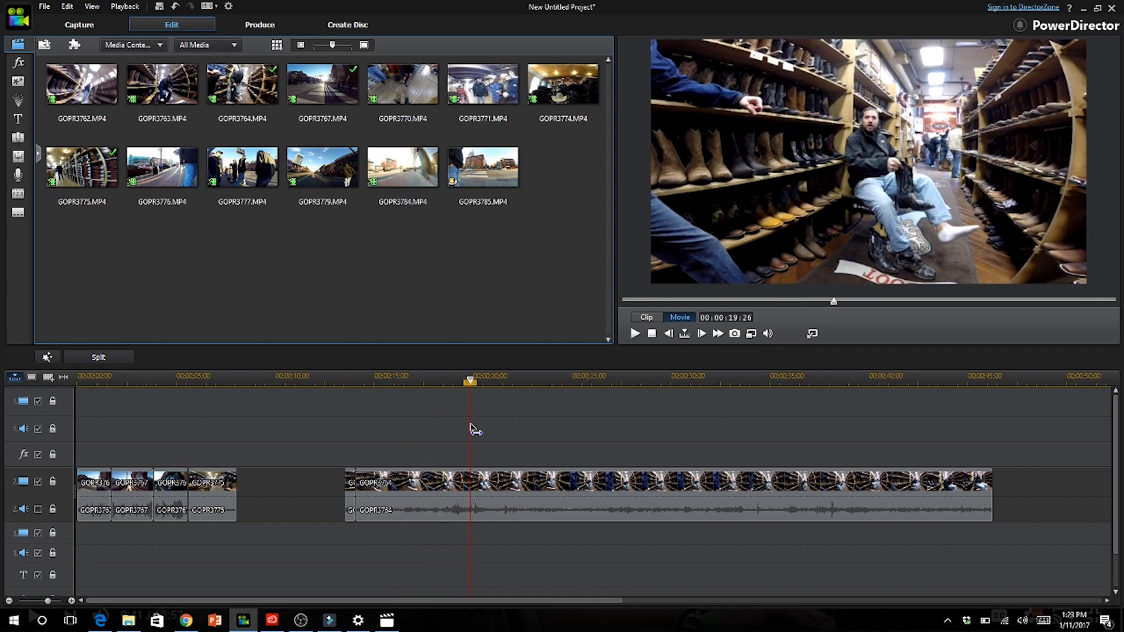
pyautogui.click(500, 483)
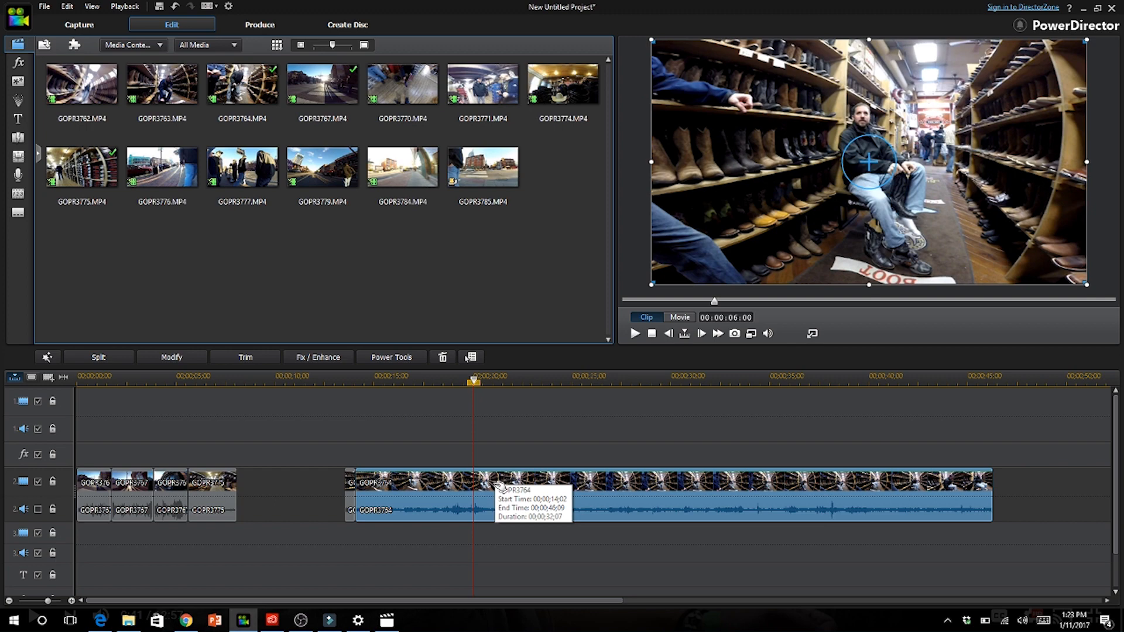
pyautogui.hotkey('ctrl', 't')
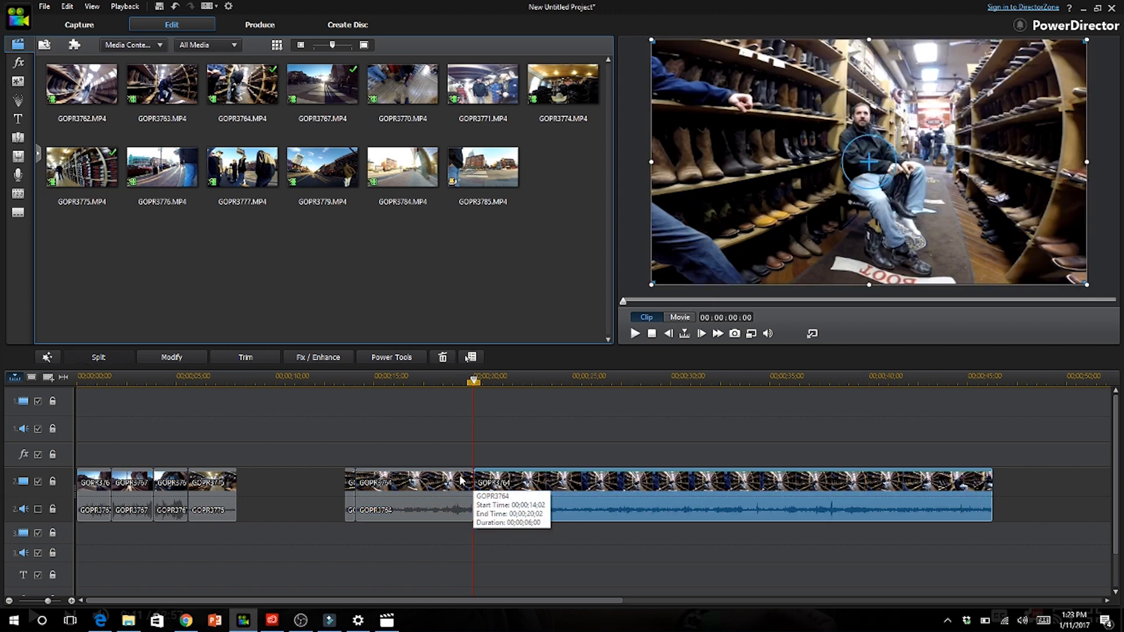
pyautogui.click(463, 480)
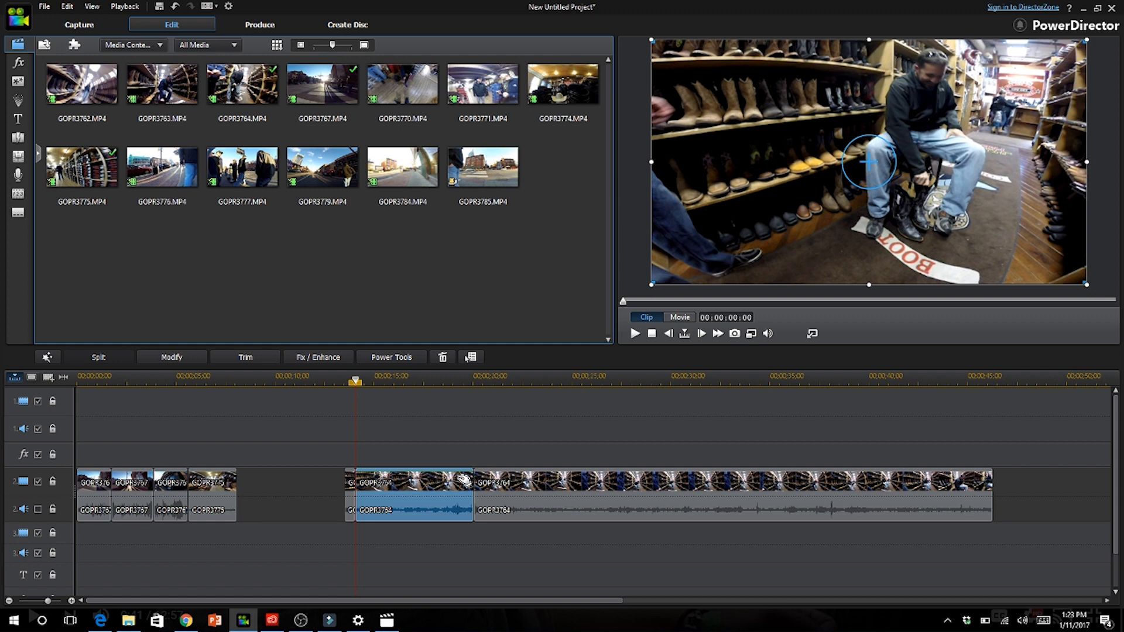
pyautogui.press('Delete')
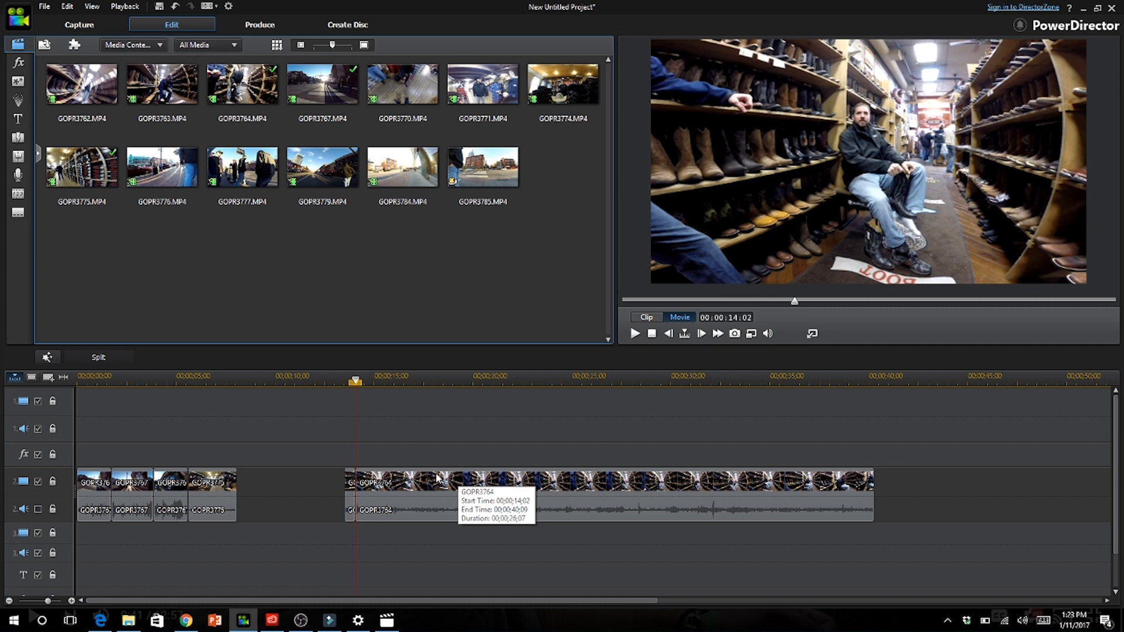
# Play the long remaining GOPR3764 piece and split it at clip time 00:00:02:04
pyautogui.click(436, 478)
pyautogui.press('space')
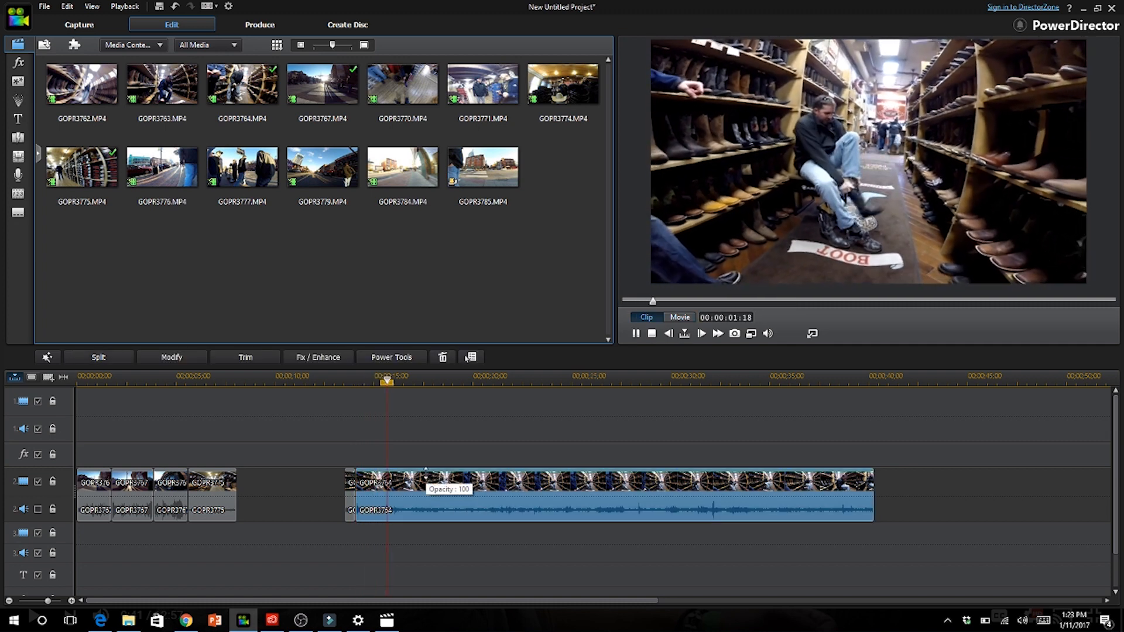
pyautogui.press('space')
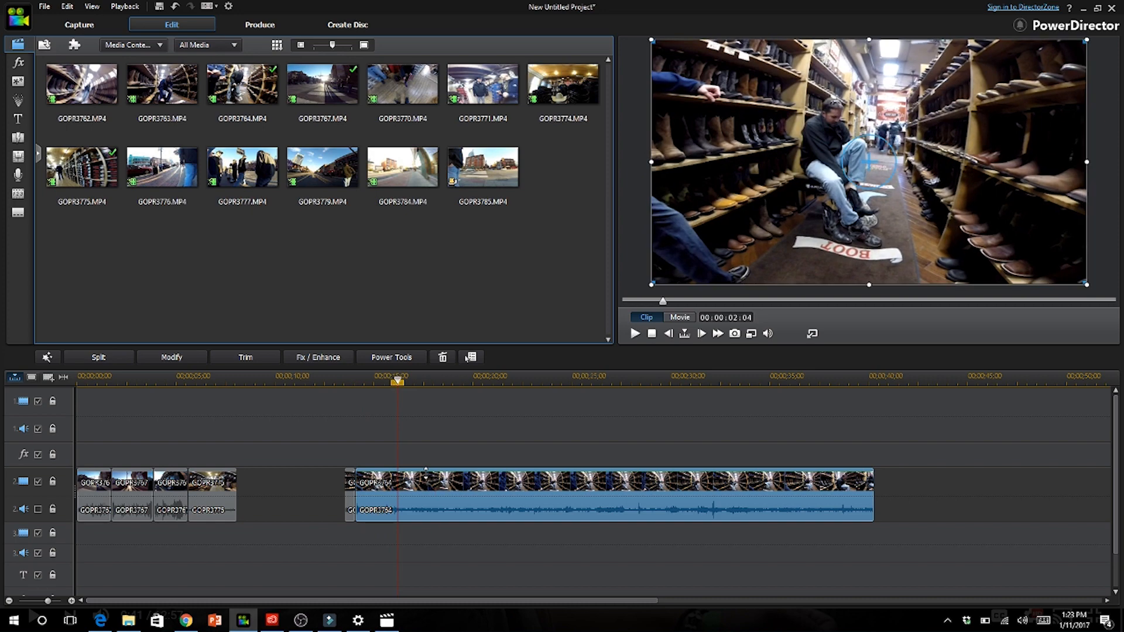
pyautogui.hotkey('ctrl', 't')
# Split the rest of GOPR3764 at clip time 00:00:02:29 and delete the section before that split, closing the gap
pyautogui.press('space')
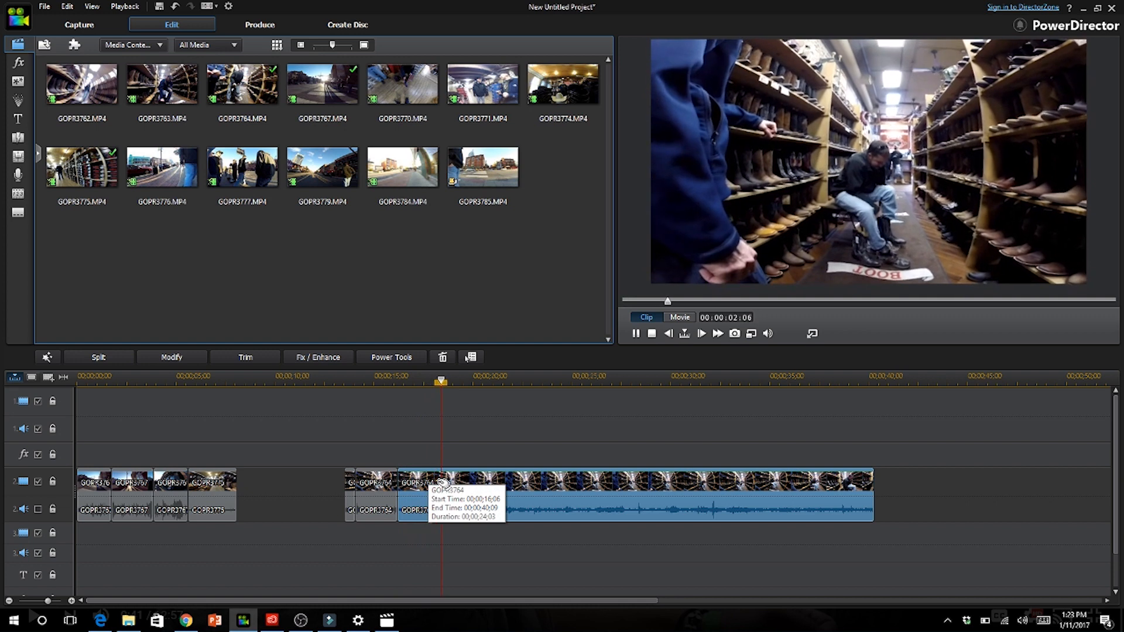
pyautogui.press('space')
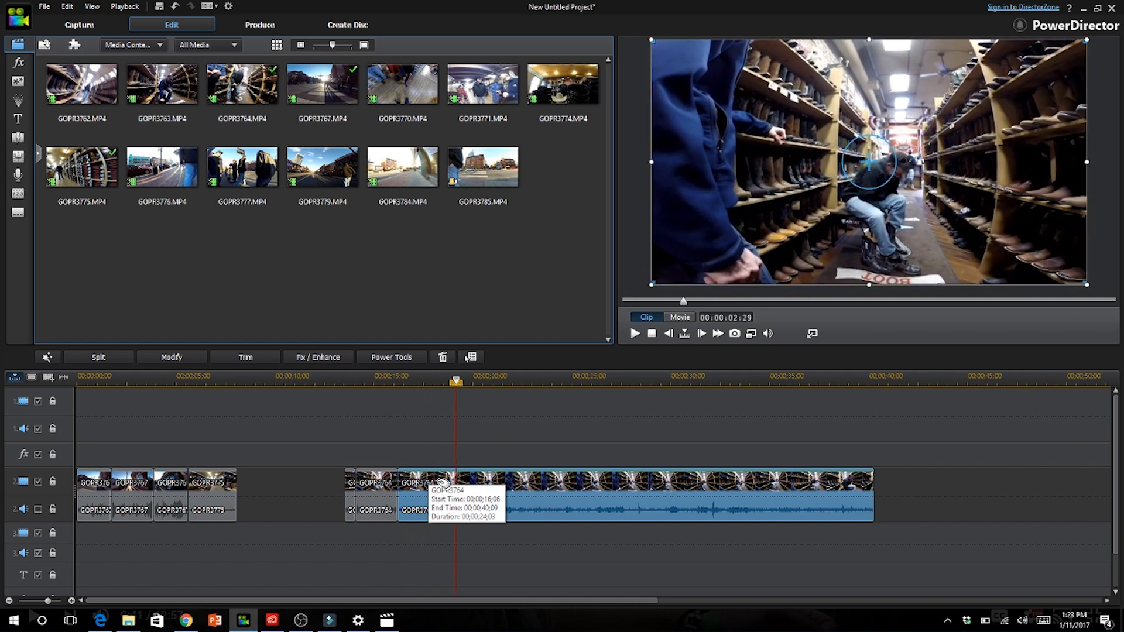
pyautogui.hotkey('ctrl', 't')
pyautogui.click(432, 491)
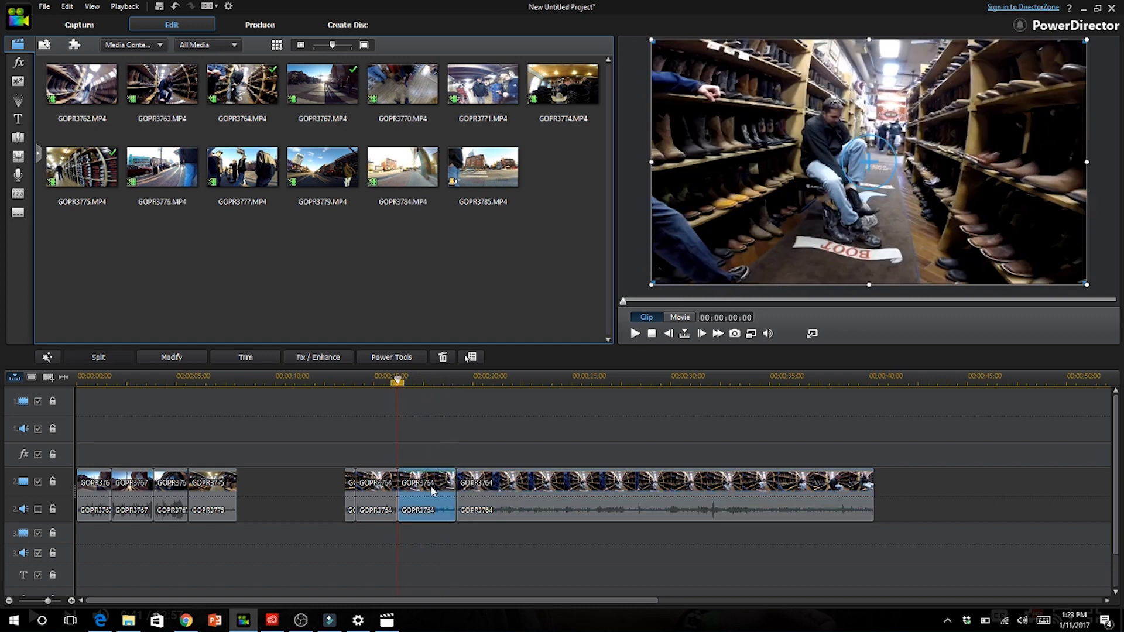
pyautogui.press('Delete')
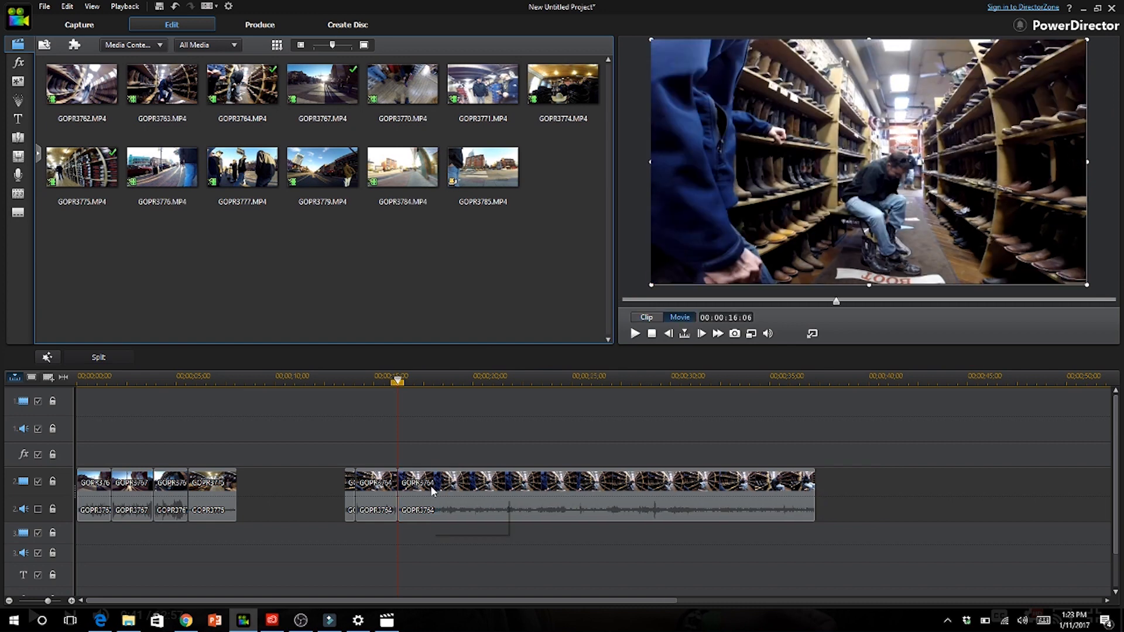
# Play the last GOPR3764 piece and split it at clip time 00:00:04:10
pyautogui.press('space')
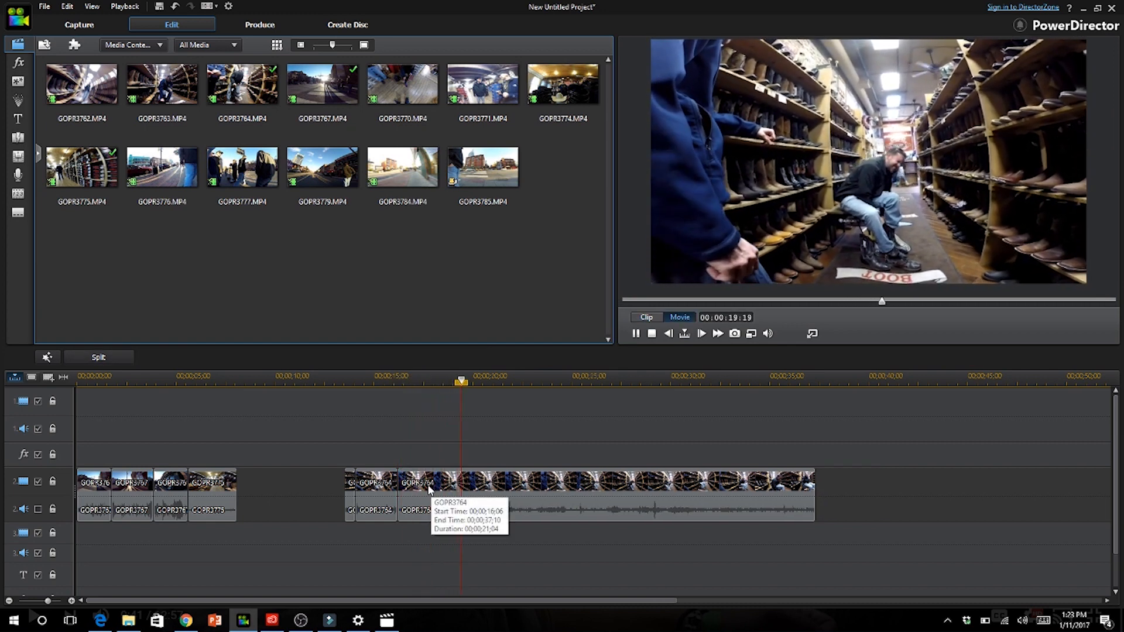
pyautogui.click(432, 489)
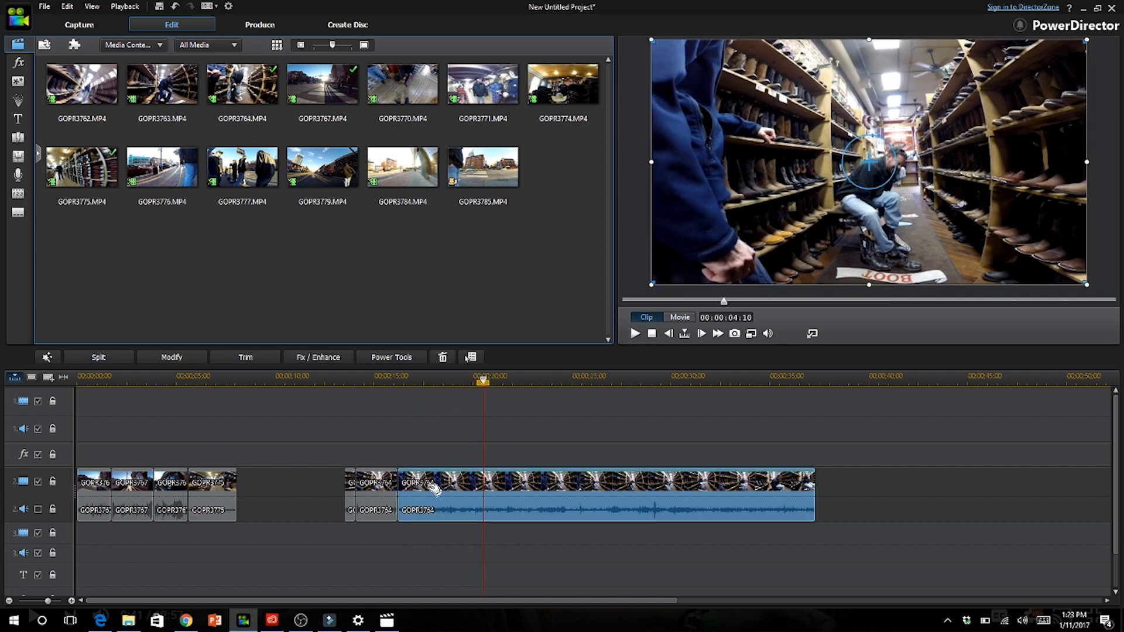
pyautogui.hotkey('ctrl', 't')
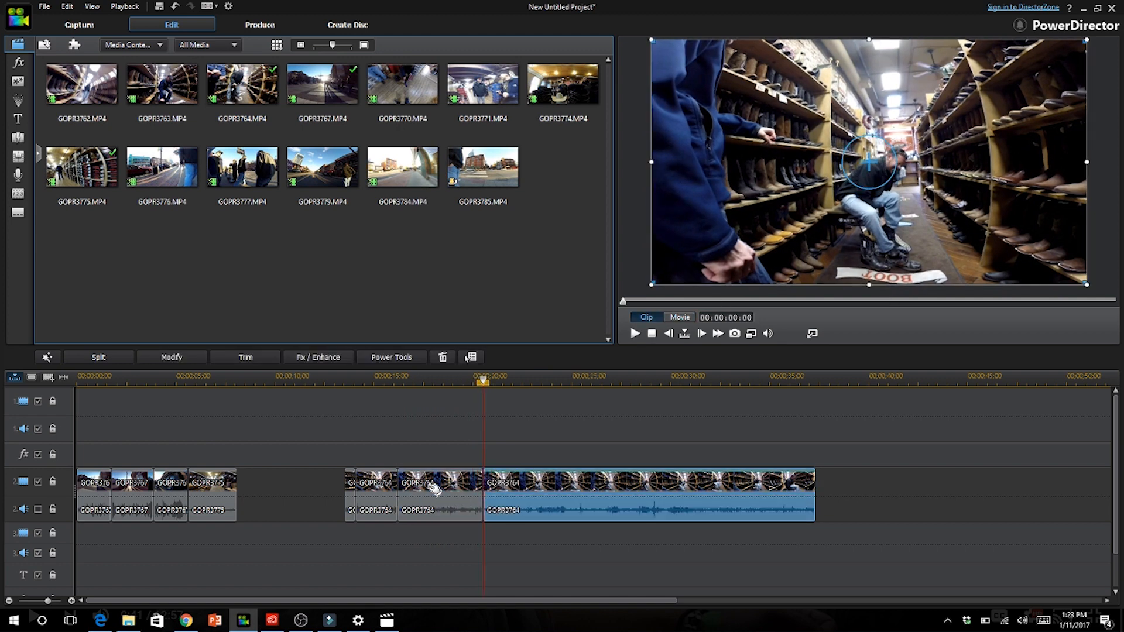
# Split the last GOPR3764 piece at clip time 00:00:01:13 and delete its first part, closing the gap
pyautogui.press('space')
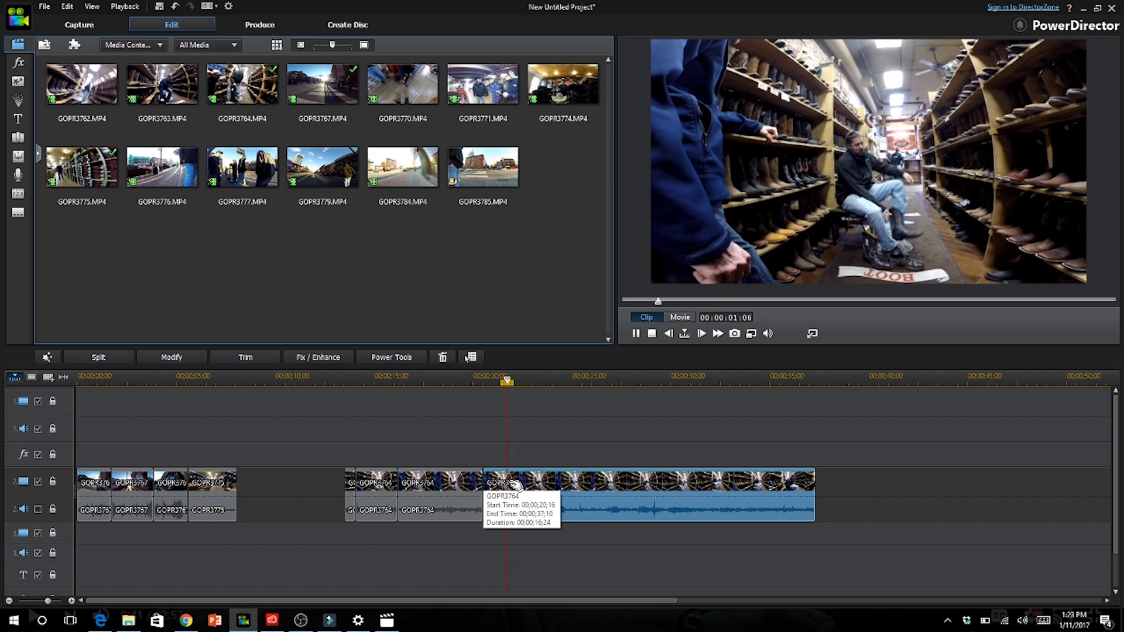
pyautogui.press('space')
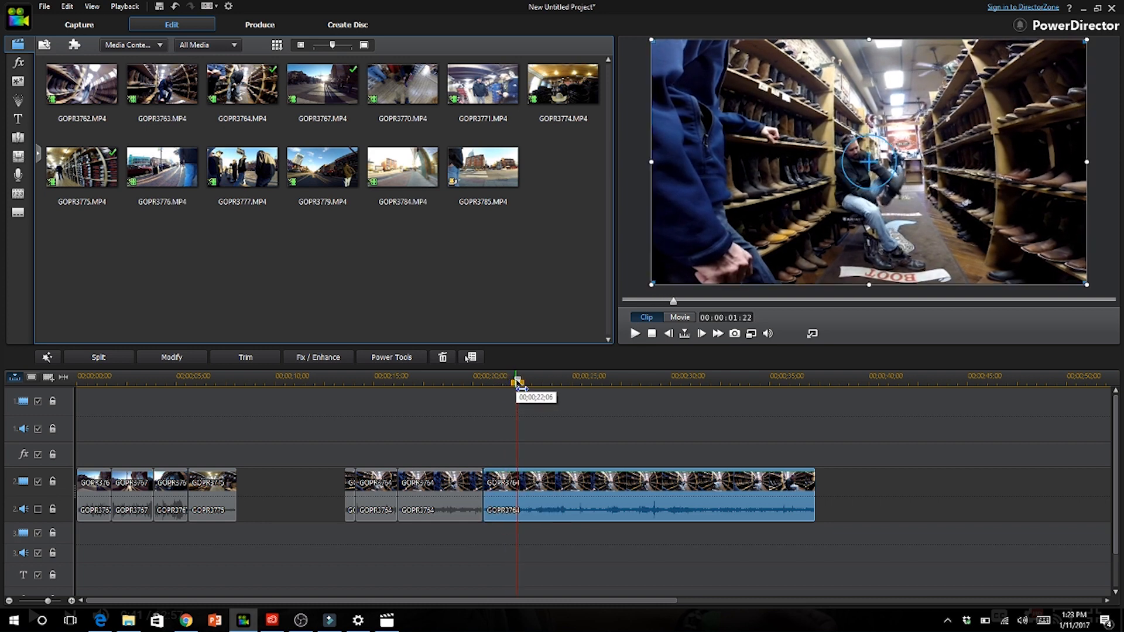
pyautogui.moveTo(518, 383); pyautogui.dragTo(511, 381)
pyautogui.click(536, 485)
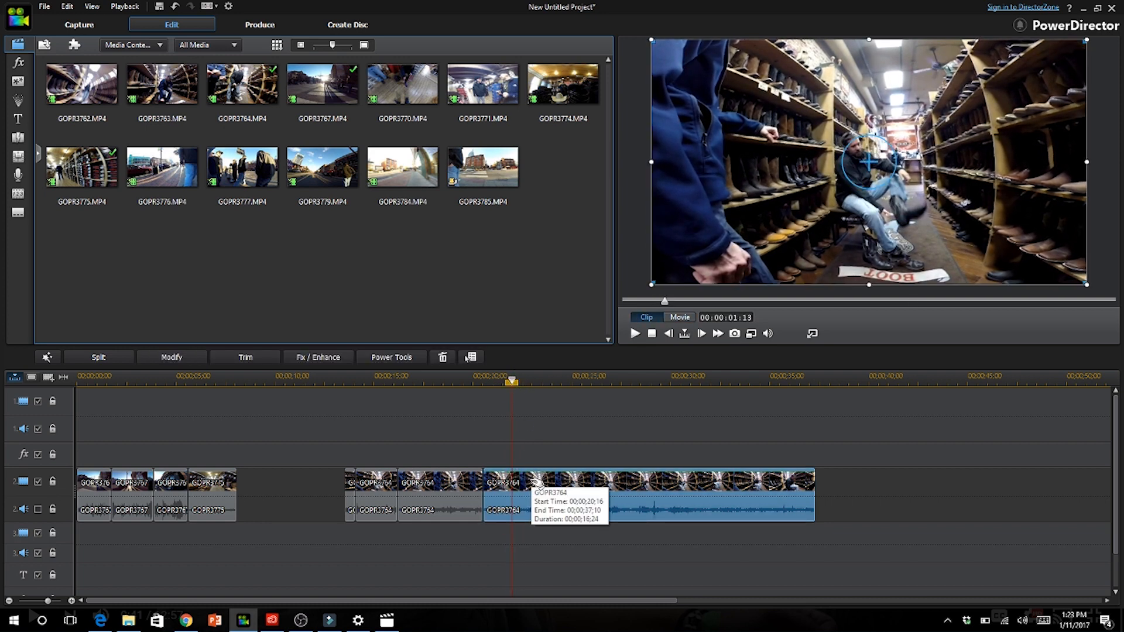
pyautogui.hotkey('ctrl', 't')
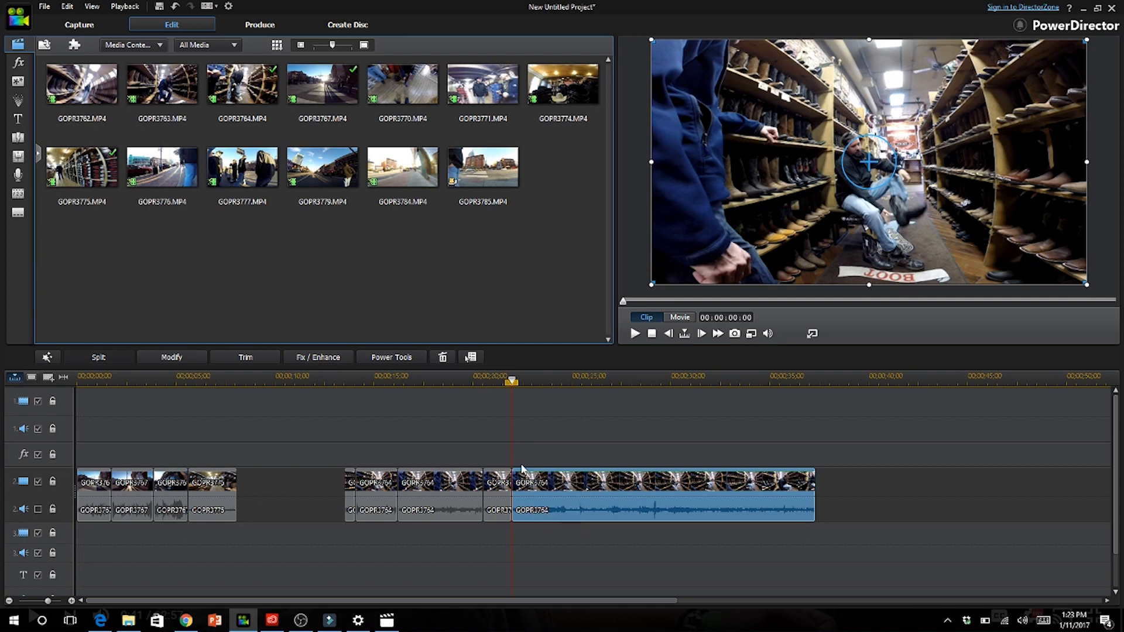
pyautogui.click(506, 481)
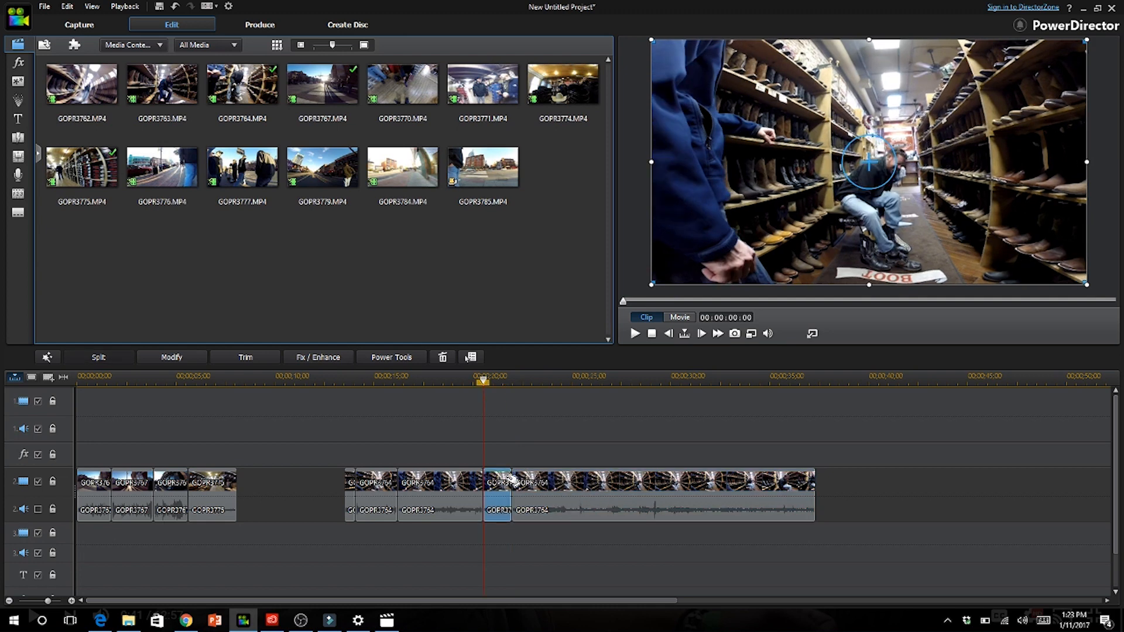
pyautogui.press('Delete')
# Review the remaining GOPR3764 footage after 00:00:20:16 and delete it from track 2
pyautogui.press('space')
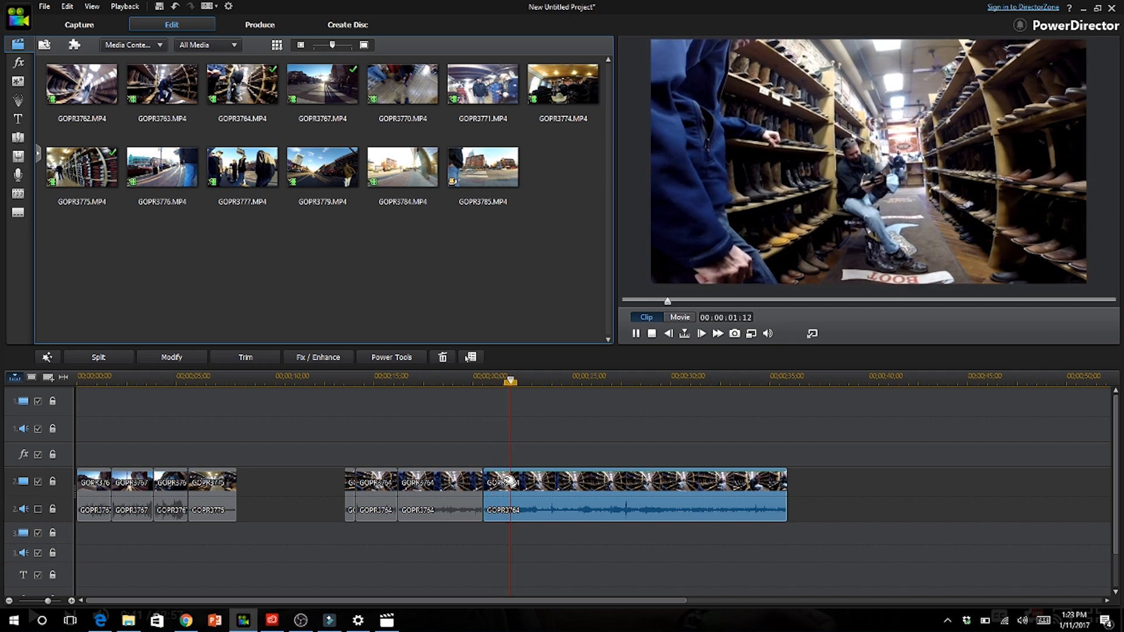
pyautogui.press('space')
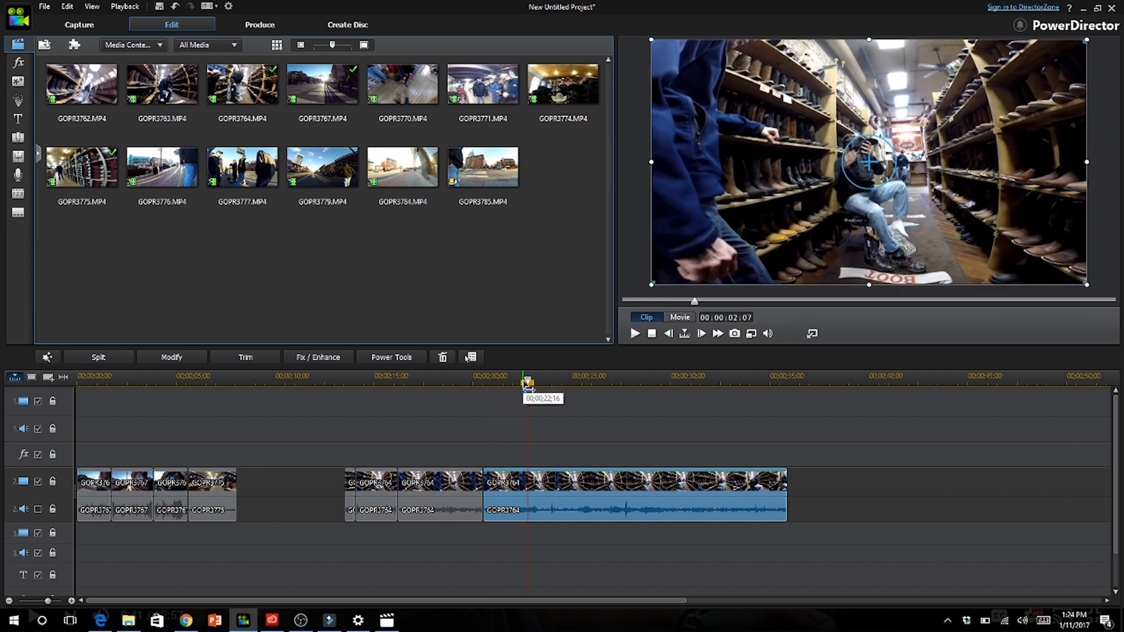
pyautogui.moveTo(528, 383); pyautogui.dragTo(516, 393)
pyautogui.press('space')
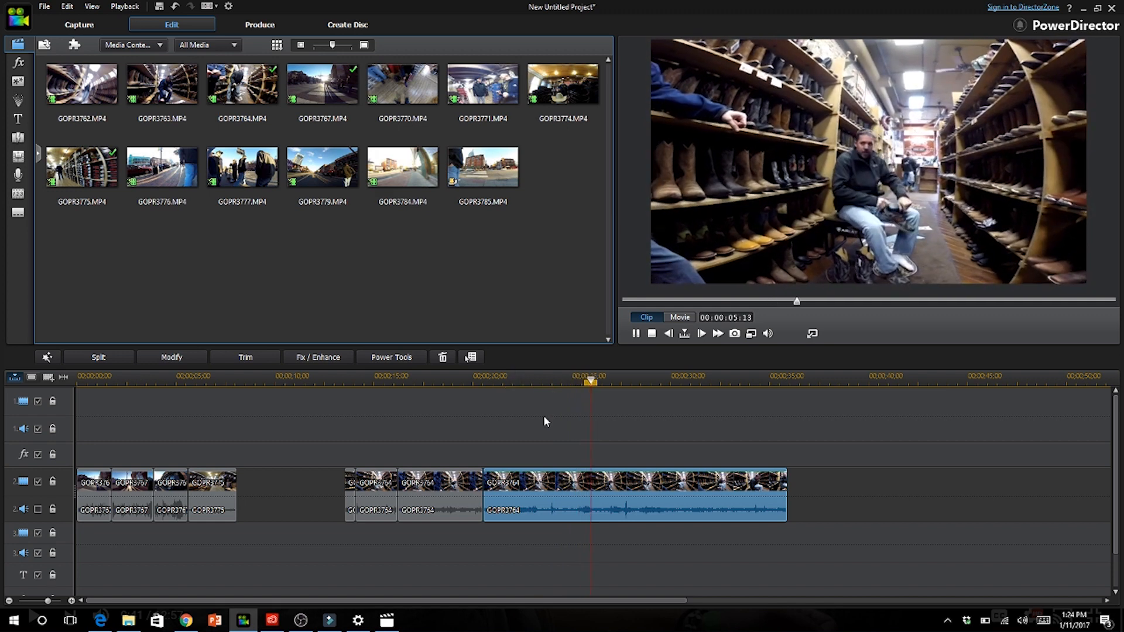
pyautogui.press('space')
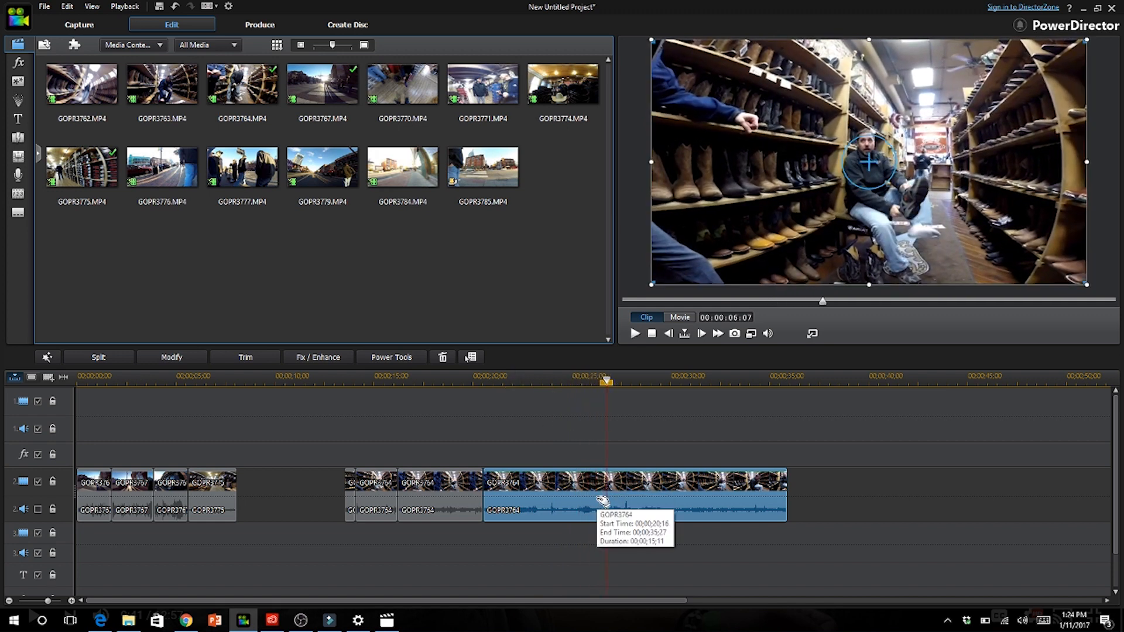
pyautogui.press('Delete')
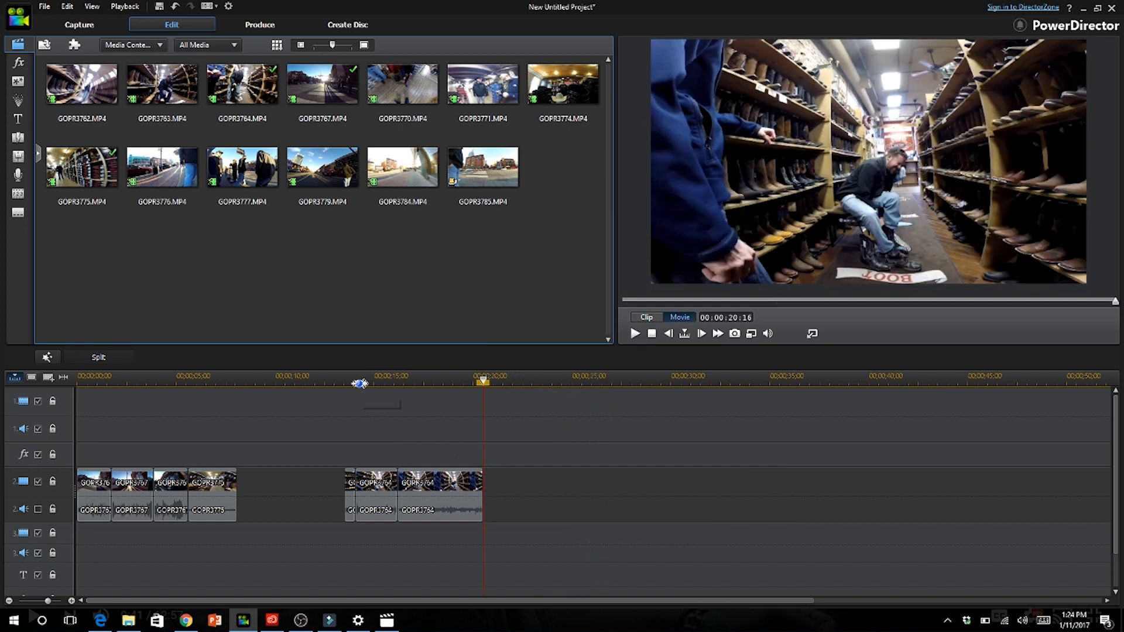
# Play the GOPR3764 pieces from 00:00:13:16 and move them against the GOPR3775 clip on track 2
pyautogui.click(345, 379)
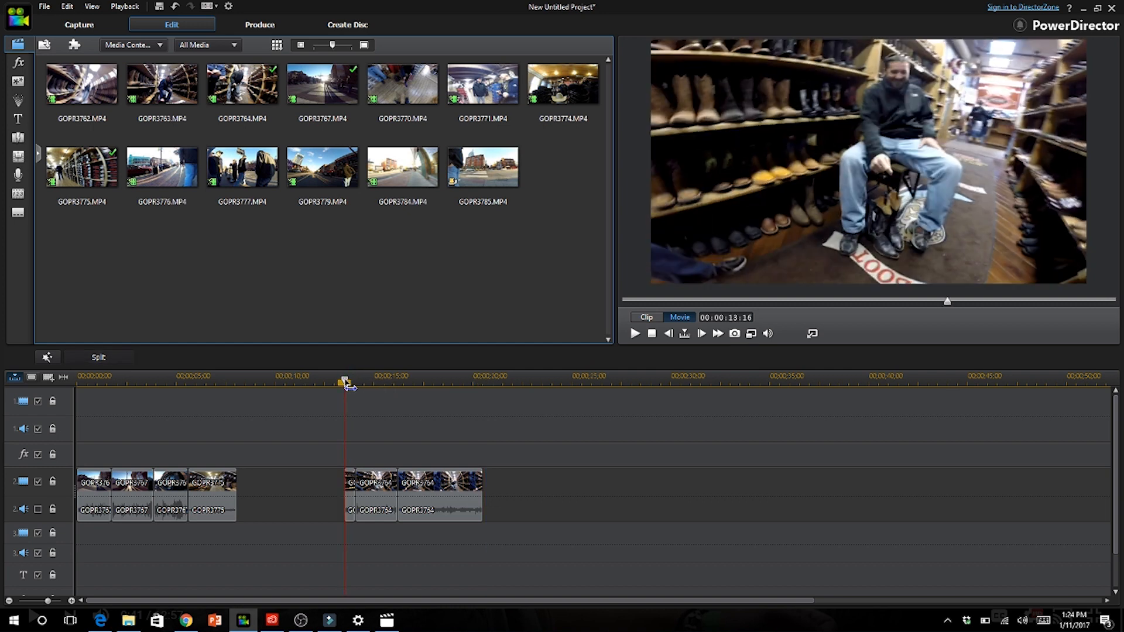
pyautogui.click(635, 334)
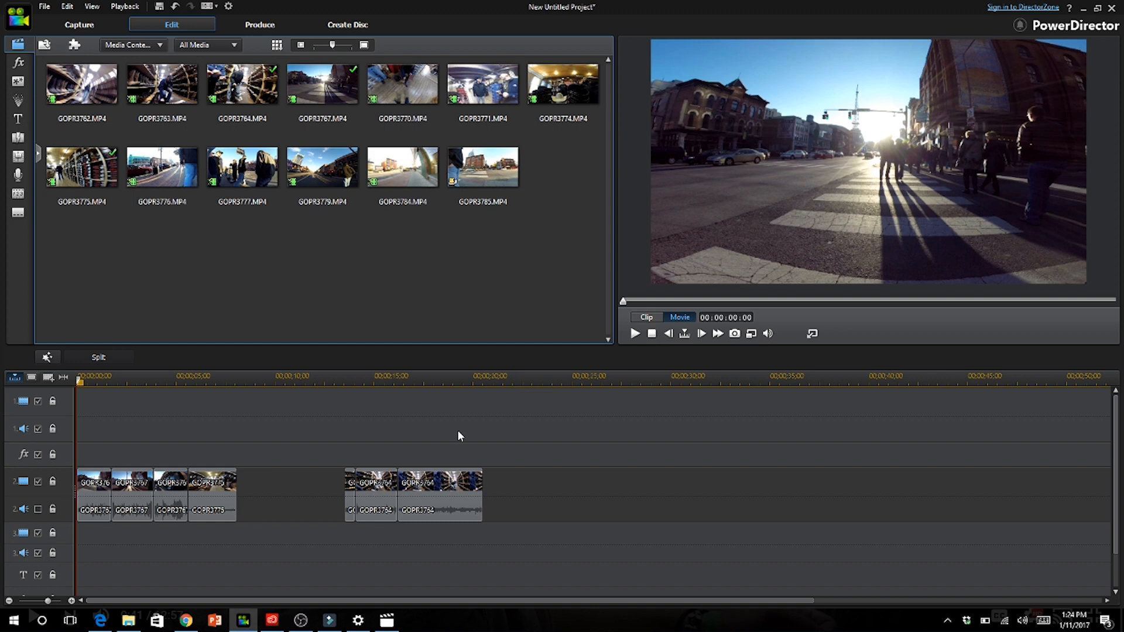
pyautogui.moveTo(338, 450); pyautogui.dragTo(347, 490)
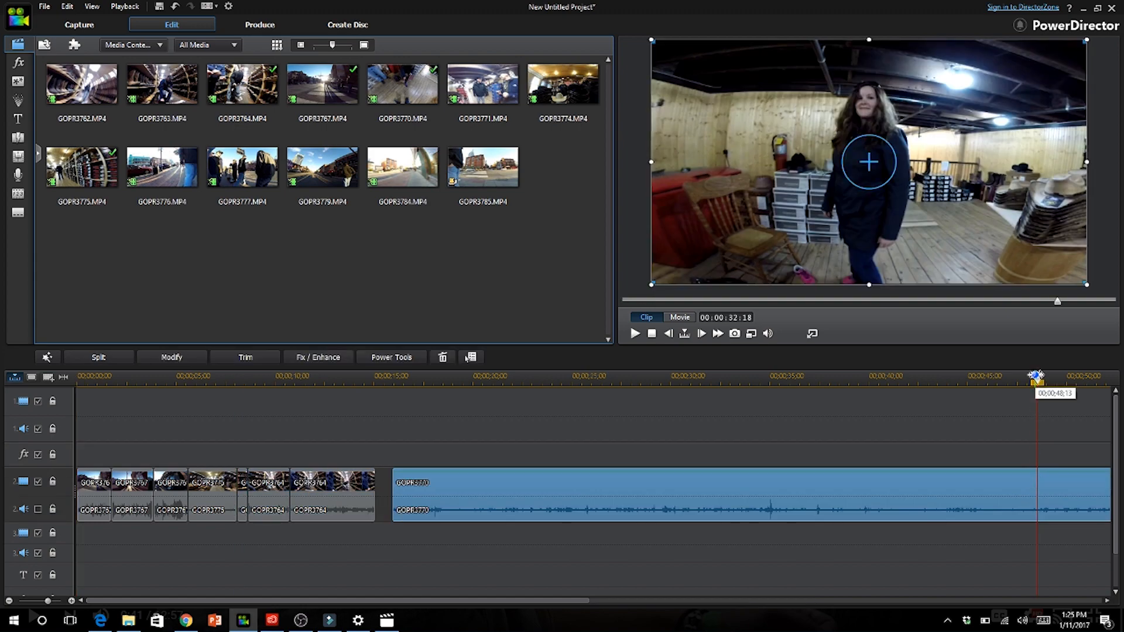
# Split GOPR3770 on track 2 at clip time 00:00:22:18 and delete the part before the split, closing the gap
pyautogui.moveTo(1036, 375); pyautogui.dragTo(842, 345)
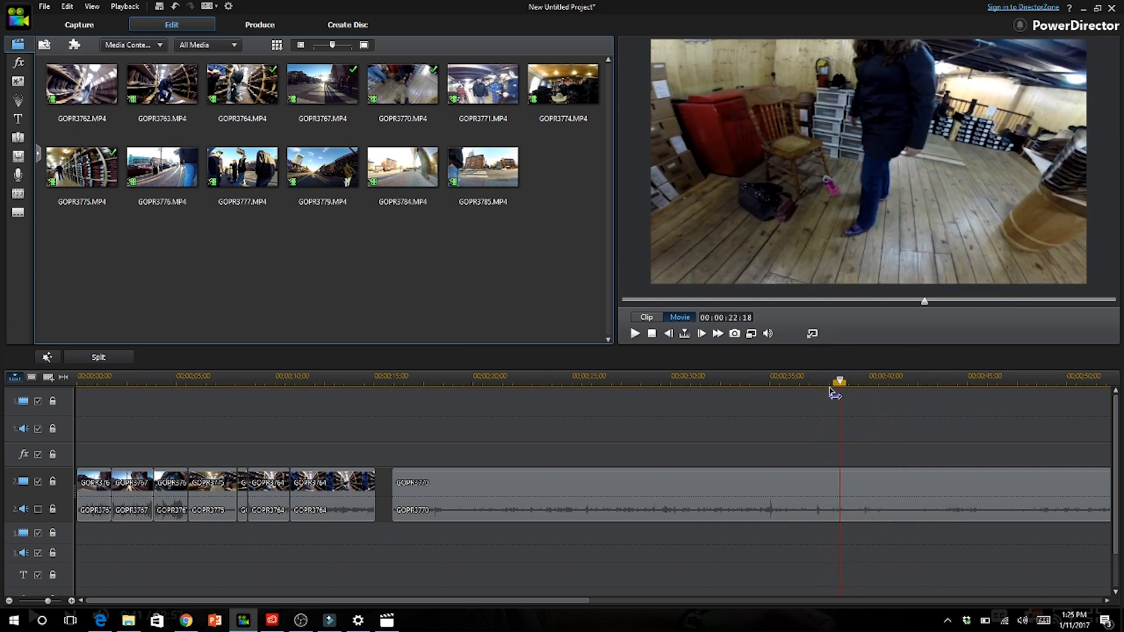
pyautogui.click(838, 484)
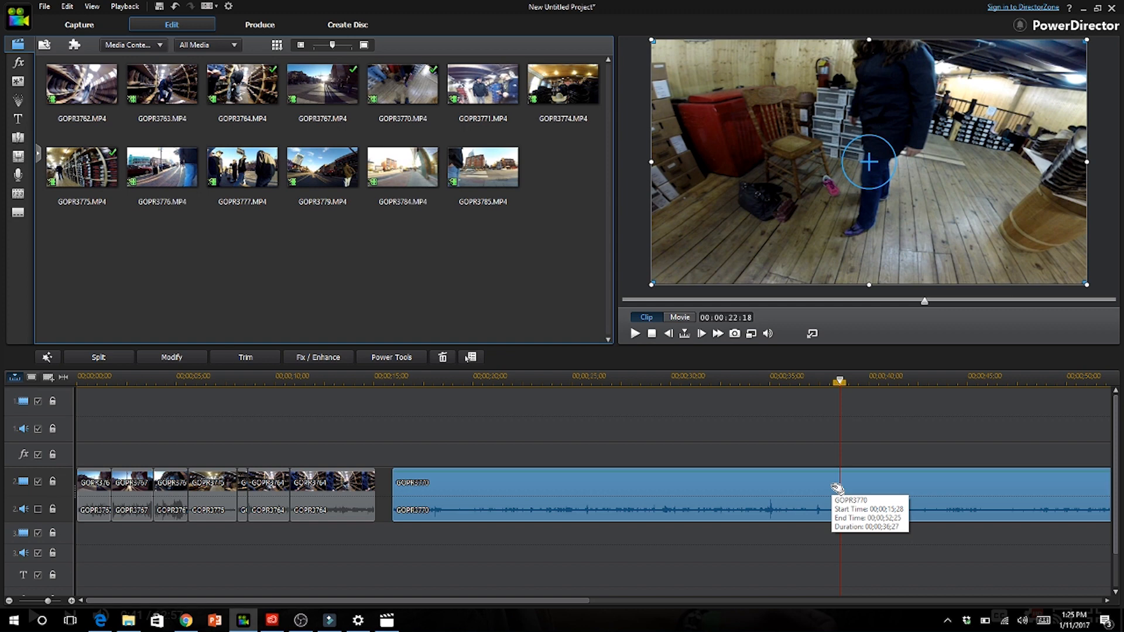
pyautogui.hotkey('ctrl', 't')
pyautogui.click(808, 485)
pyautogui.press('Delete')
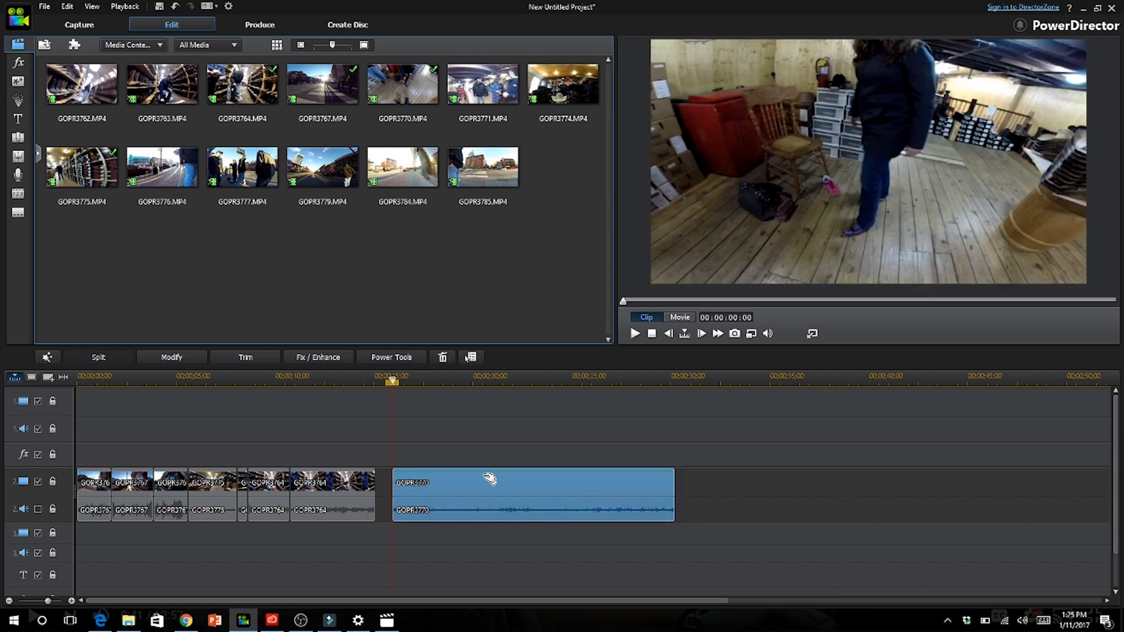
# Play the remaining GOPR3770 footage, split it at clip time 00:00:02:22 and delete its first part, closing the gap
pyautogui.press('space')
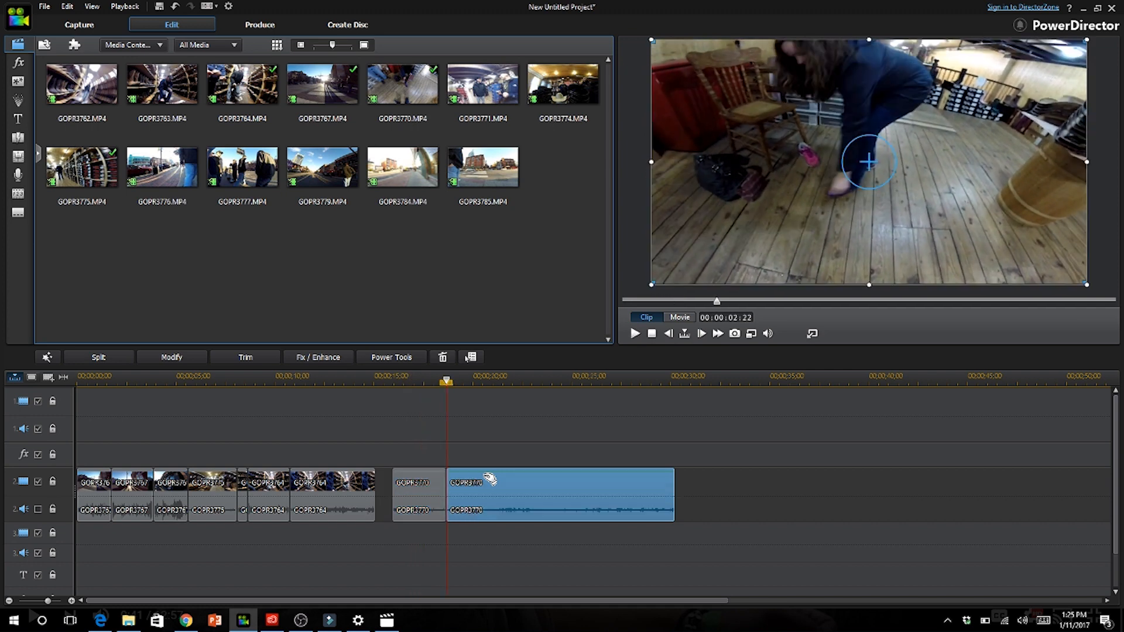
pyautogui.hotkey('ctrl', 't')
pyautogui.press('Delete')
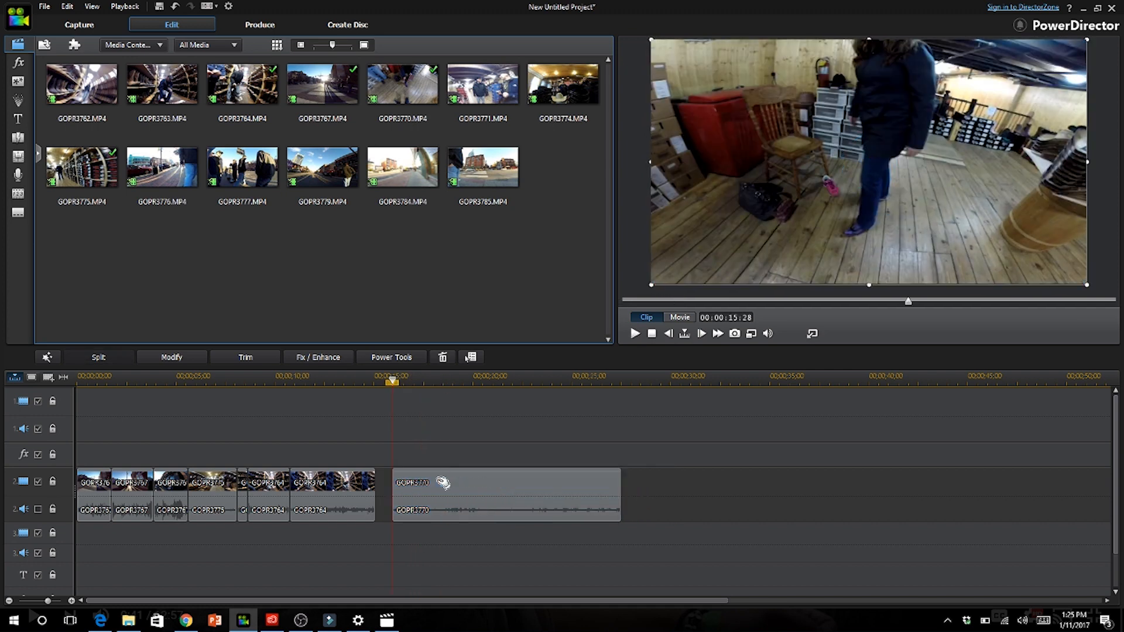
# Play the rest of GOPR3770 from its start and split it at clip time 00:00:04:01
pyautogui.press('space')
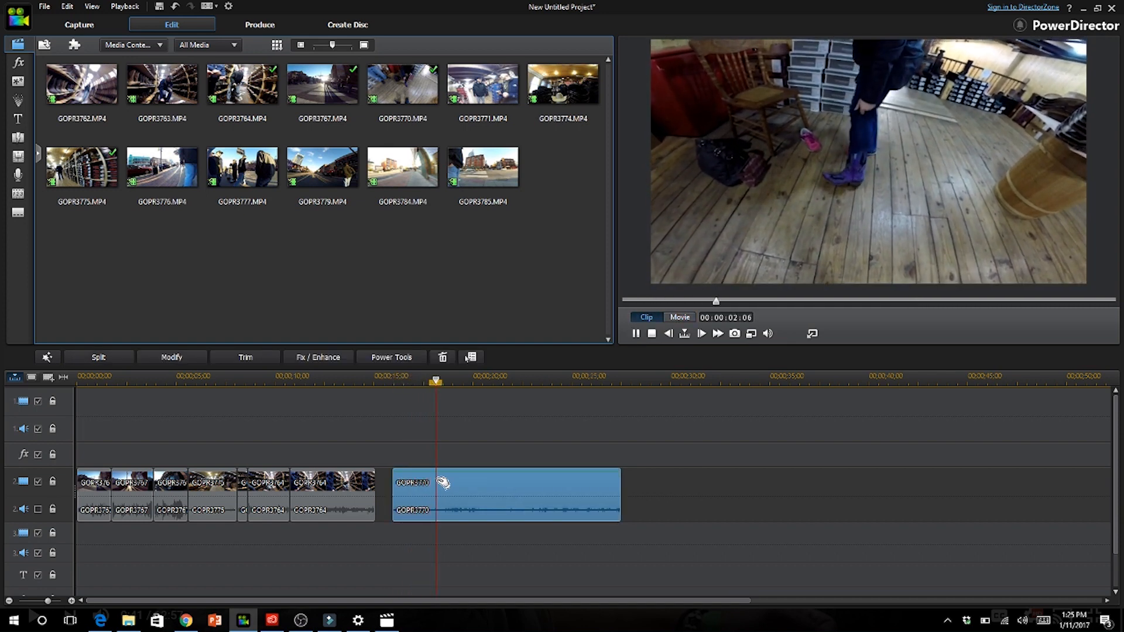
pyautogui.press('space')
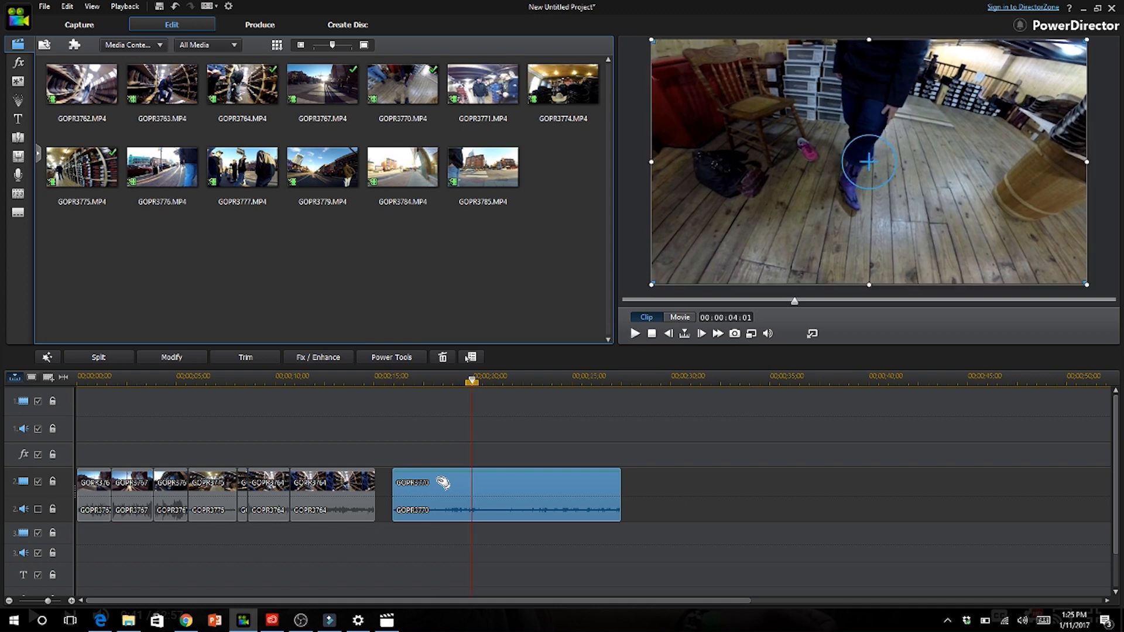
pyautogui.hotkey('ctrl', 't')
# Split the last GOPR3770 piece at clip time 00:00:03:01 and delete the section before that split, closing the gap
pyautogui.press('space')
pyautogui.press('space')
pyautogui.press('space')
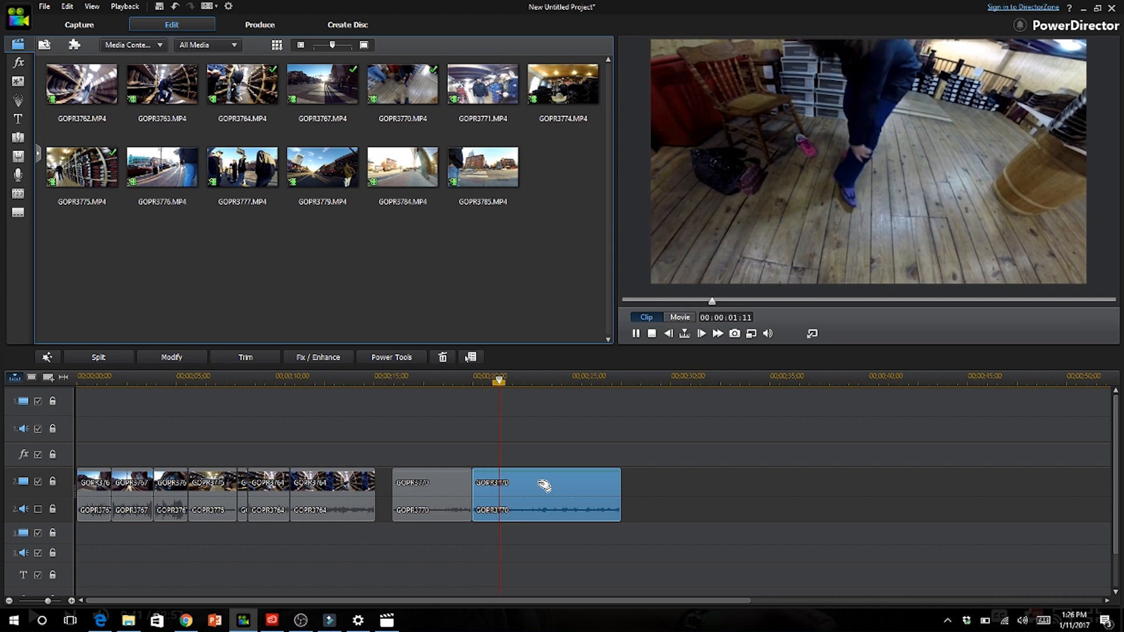
pyautogui.press('space')
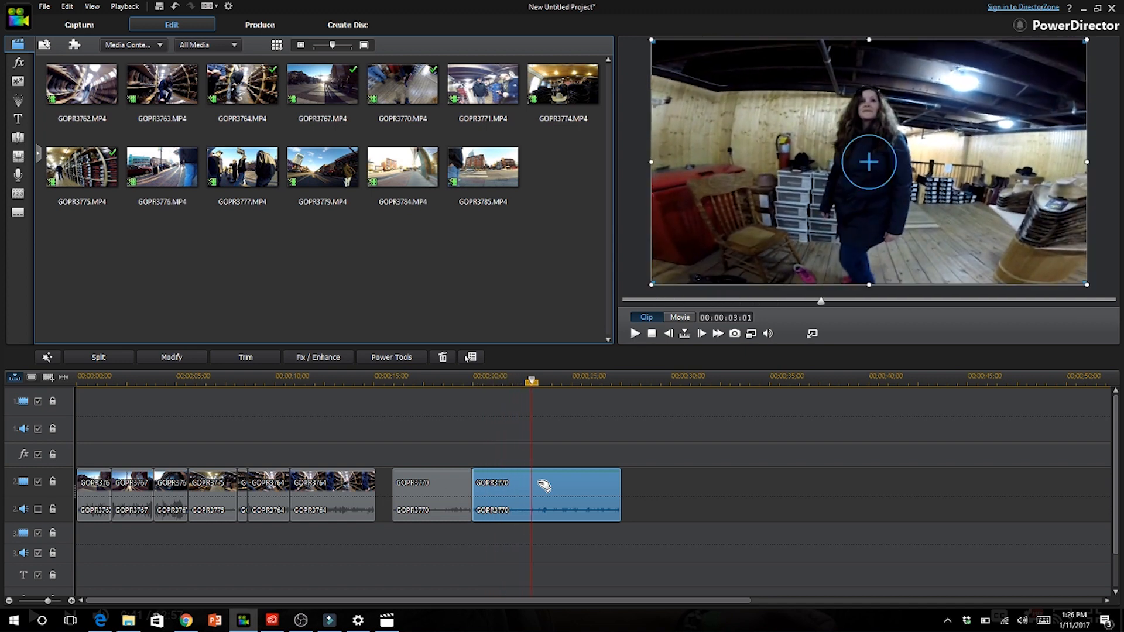
pyautogui.hotkey('ctrl', 't')
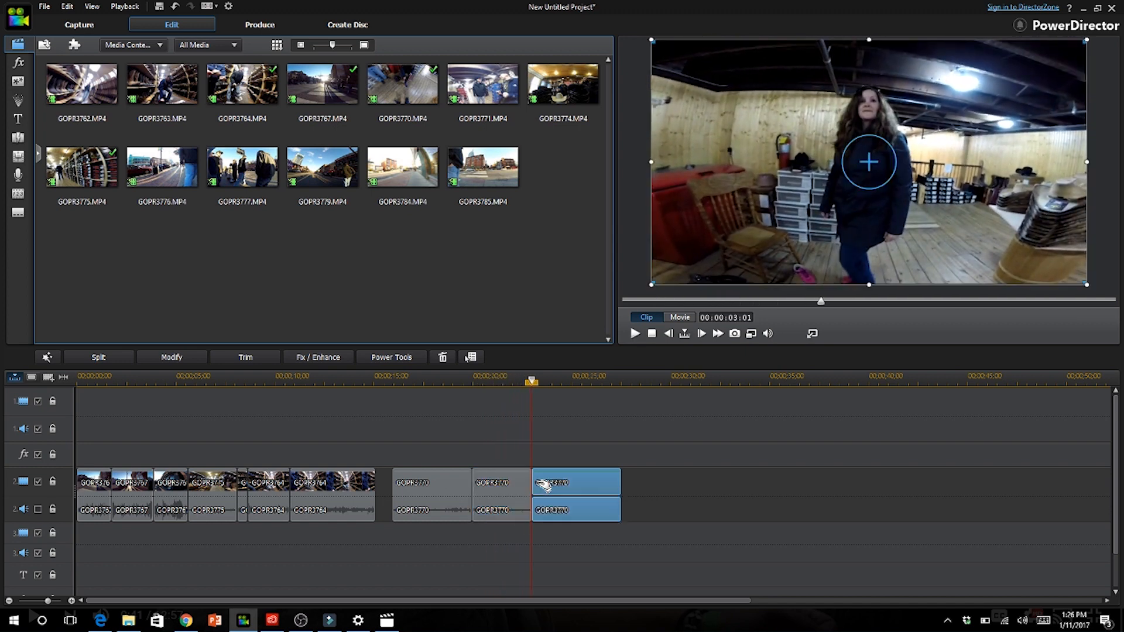
pyautogui.click(507, 482)
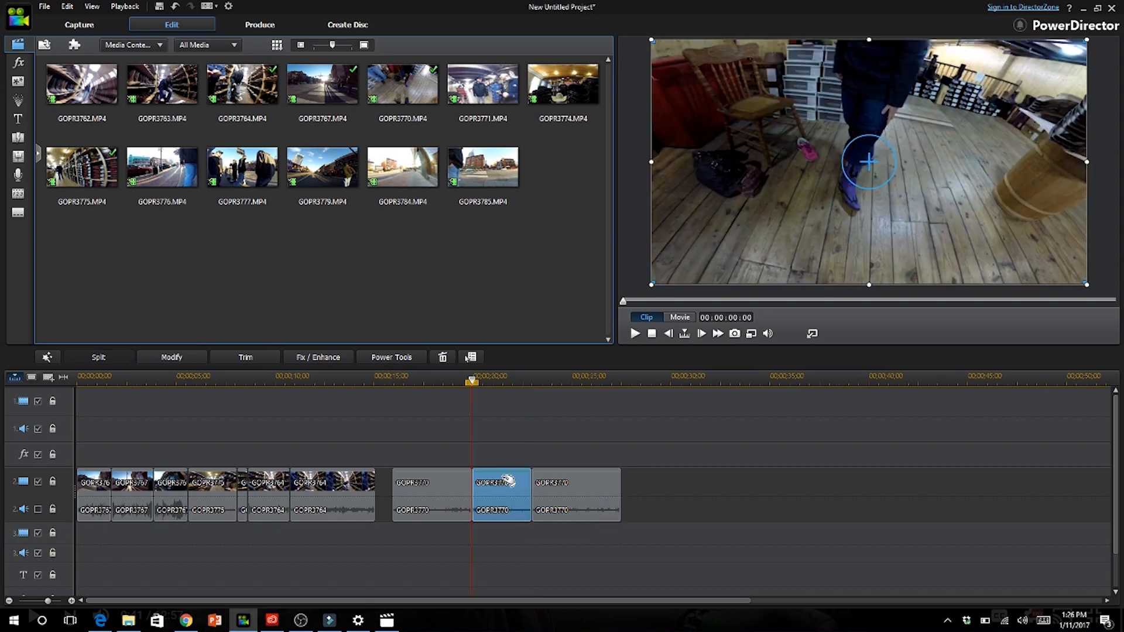
pyautogui.press('Delete')
# Trim off the last GOPR3770 piece after clip time 00:00:02:06 and butt the kept GOPR3770 pieces against GOPR3764
pyautogui.press('space')
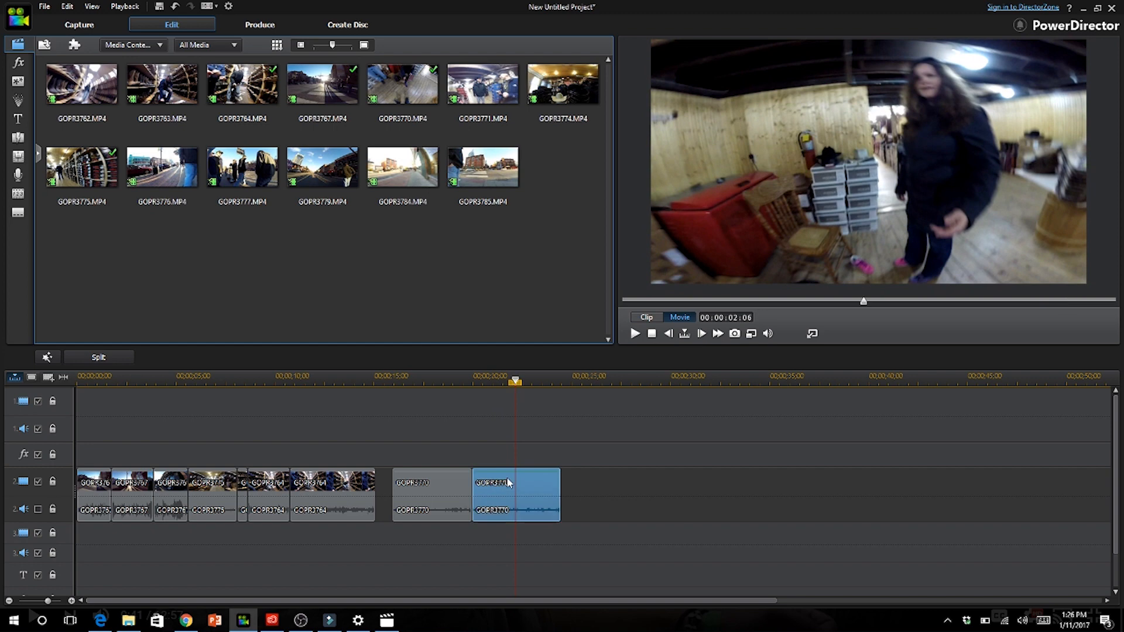
pyautogui.click(513, 482)
pyautogui.hotkey('ctrl', 't')
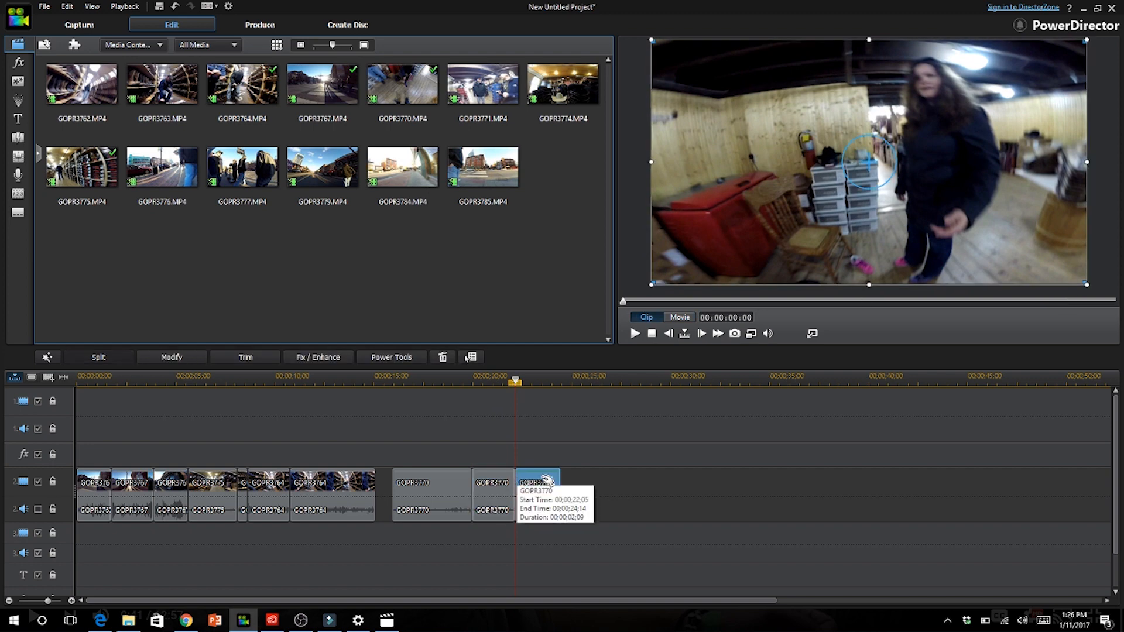
pyautogui.press('Delete')
pyautogui.moveTo(537, 474); pyautogui.dragTo(433, 493)
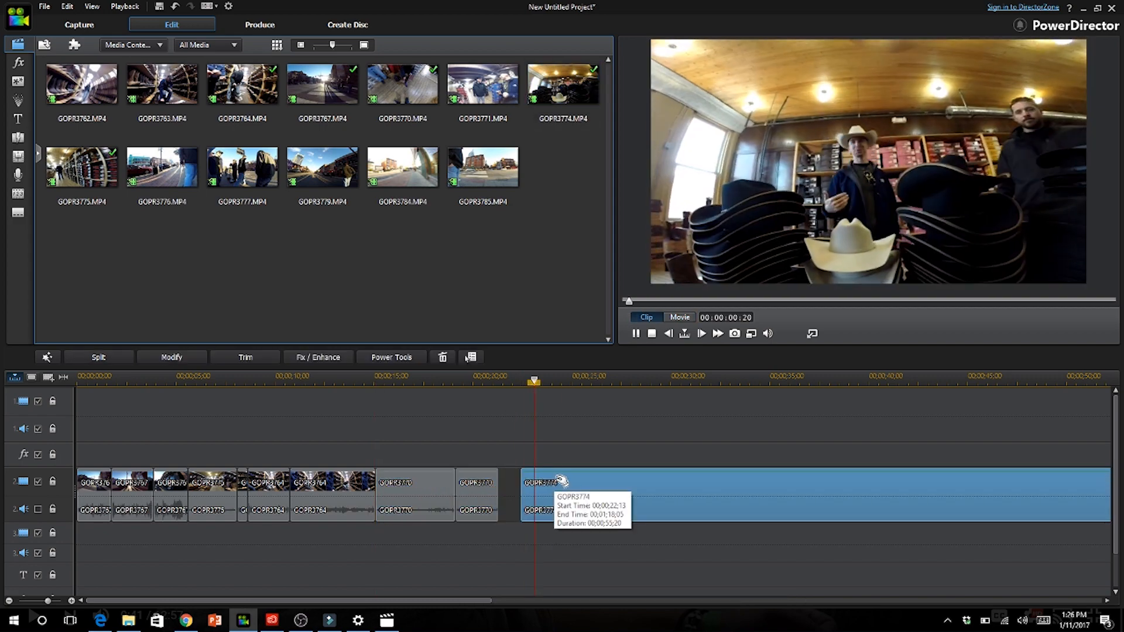
# Split two short pieces off the start of GOPR3774 on track 2 and cut unwanted footage after them, closing the gap
pyautogui.moveTo(552, 489); pyautogui.dragTo(594, 489)
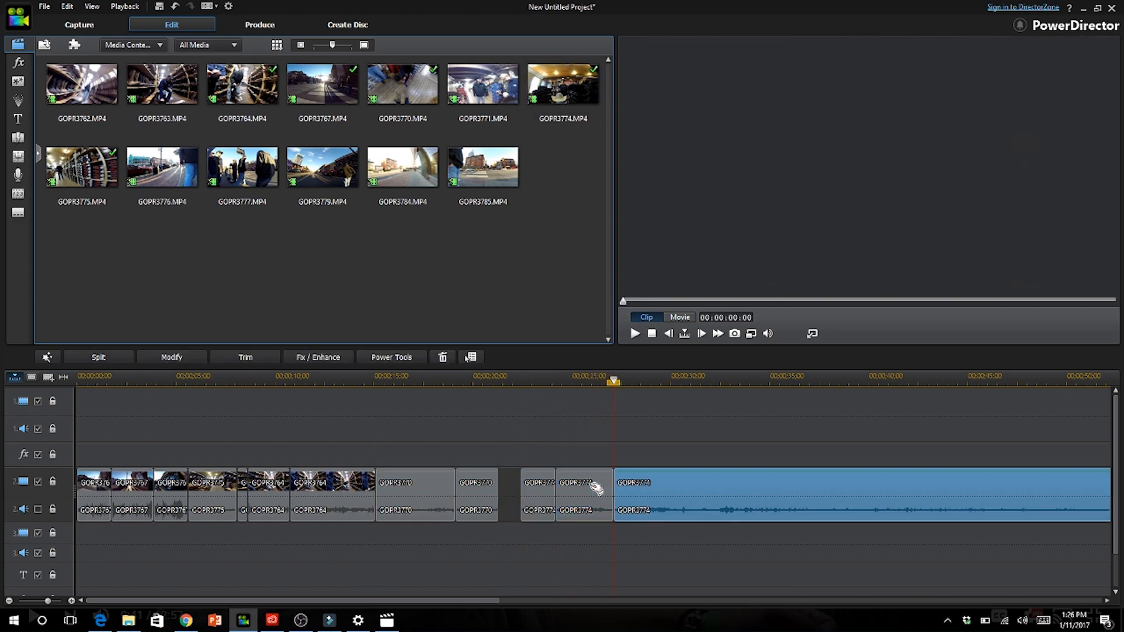
pyautogui.click(872, 379)
pyautogui.click(973, 482)
pyautogui.press('space')
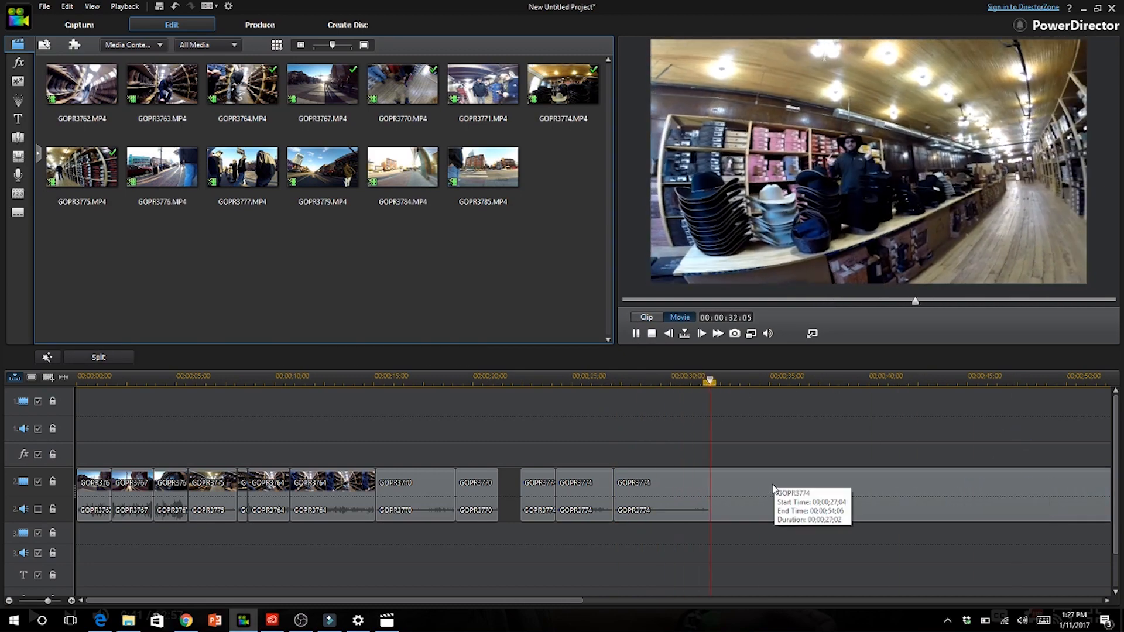
# Split the rest of GOPR3774 into two more short pieces and delete its footage after 00:00:30:26
pyautogui.click(641, 378)
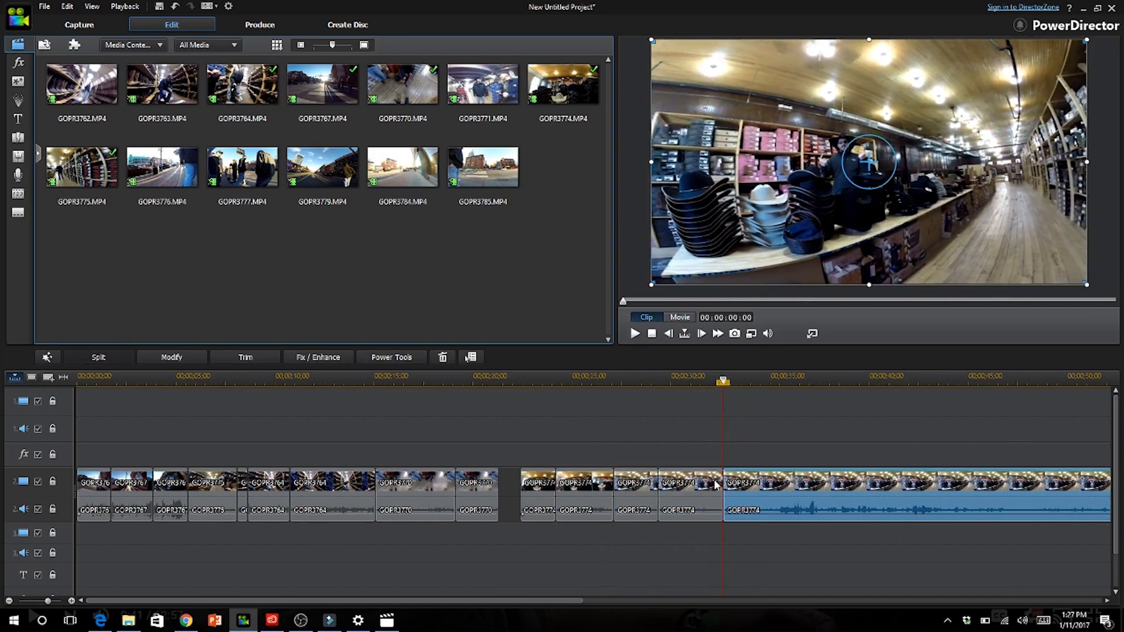
pyautogui.click(697, 481)
pyautogui.click(98, 357)
pyautogui.click(768, 378)
pyautogui.press('Delete')
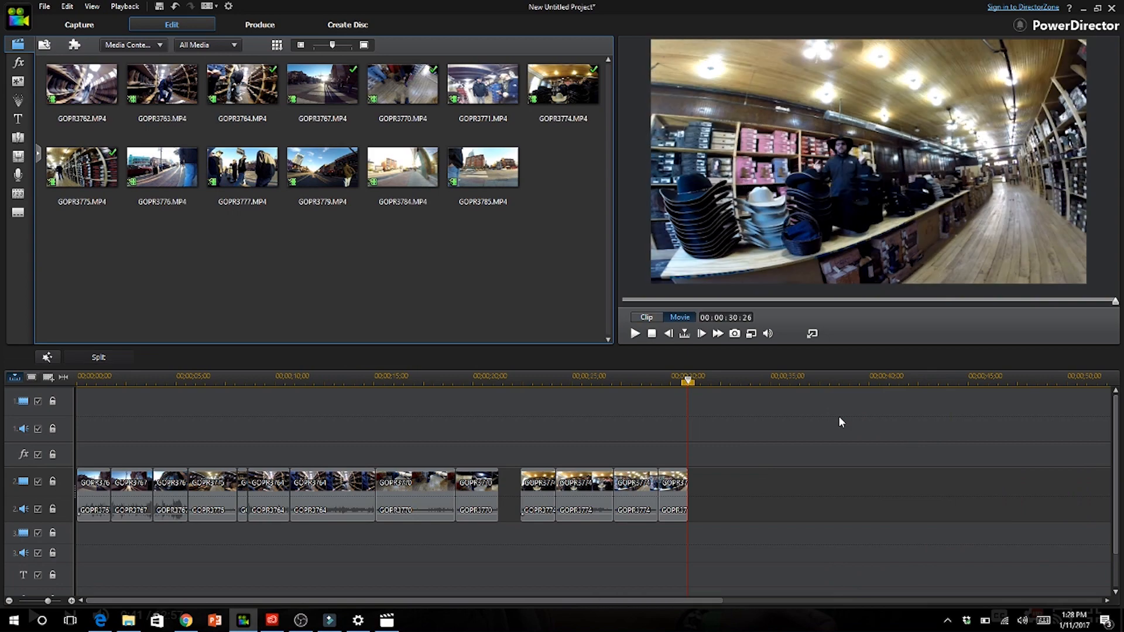
# Butt the GOPR3774 pieces against GOPR3770 and add GOPR3779 directly after them on track 2
pyautogui.moveTo(760, 427); pyautogui.dragTo(530, 503)
pyautogui.moveTo(539, 482); pyautogui.dragTo(516, 483)
pyautogui.moveTo(322, 167); pyautogui.dragTo(667, 504)
# Split GOPR3779 at movie time 00:00:31:00
pyautogui.click(650, 483)
pyautogui.click(702, 483)
pyautogui.click(690, 378)
pyautogui.click(98, 357)
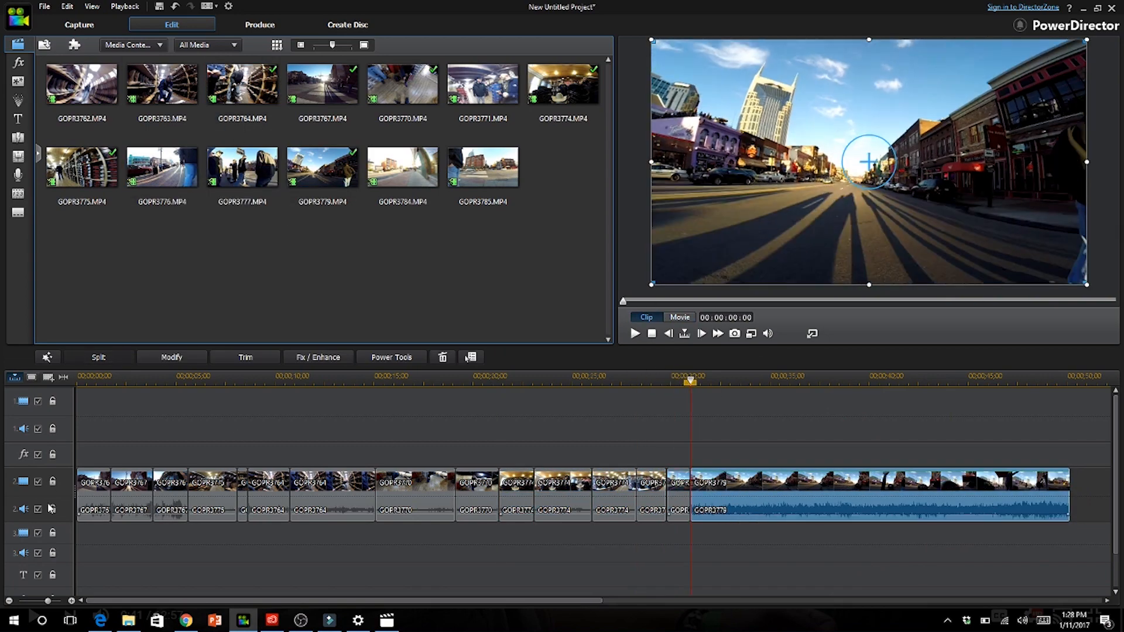
# Play the rest of GOPR3779 and turn off the audio of track 2
pyautogui.press('space')
pyautogui.press('space')
pyautogui.click(38, 509)
# Play and split the rest of GOPR3779, and delete the section before the split, closing the gap
pyautogui.click(711, 482)
pyautogui.press('space')
pyautogui.press('space')
pyautogui.click(98, 358)
pyautogui.click(707, 481)
pyautogui.press('Delete')
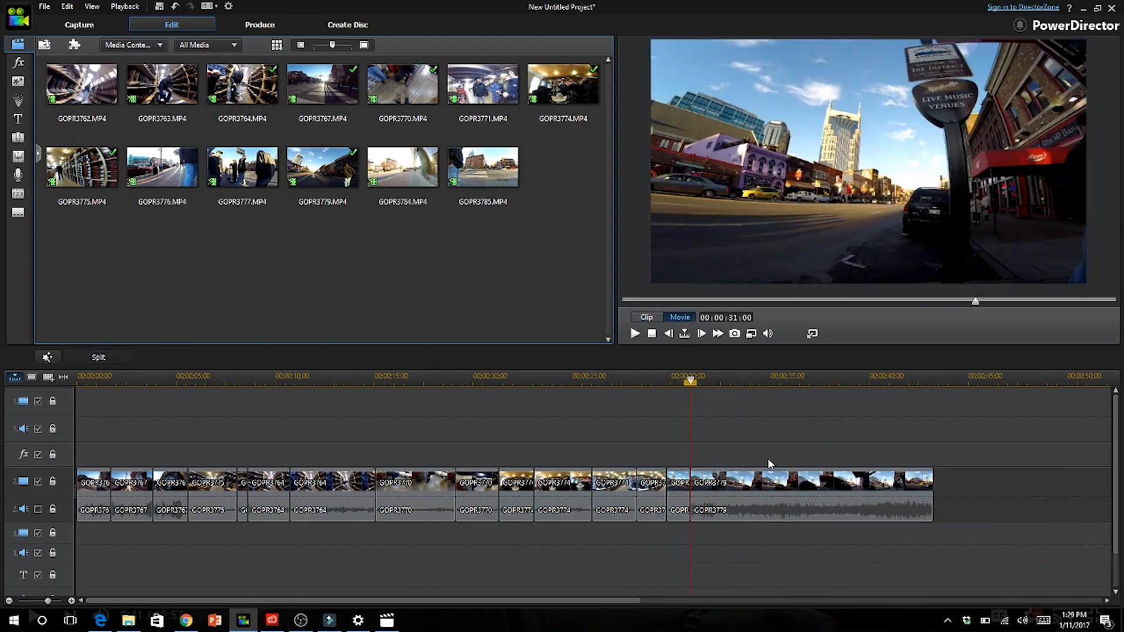
# Play the remaining GOPR3779 footage after 00:00:31:00 and split off another short piece
pyautogui.click(721, 485)
pyautogui.press('space')
pyautogui.press('space')
pyautogui.click(98, 357)
# Split the last GOPR3779 piece near its end and delete the section before that split, closing the gap
pyautogui.click(755, 483)
pyautogui.moveTo(763, 378); pyautogui.dragTo(905, 381)
pyautogui.click(98, 357)
pyautogui.click(878, 483)
pyautogui.press('Delete')
# Add GOPR3785 to track 2 at 00:00:34:03, directly after the GOPR3779 pieces, and play its opening
pyautogui.moveTo(483, 167); pyautogui.dragTo(761, 481)
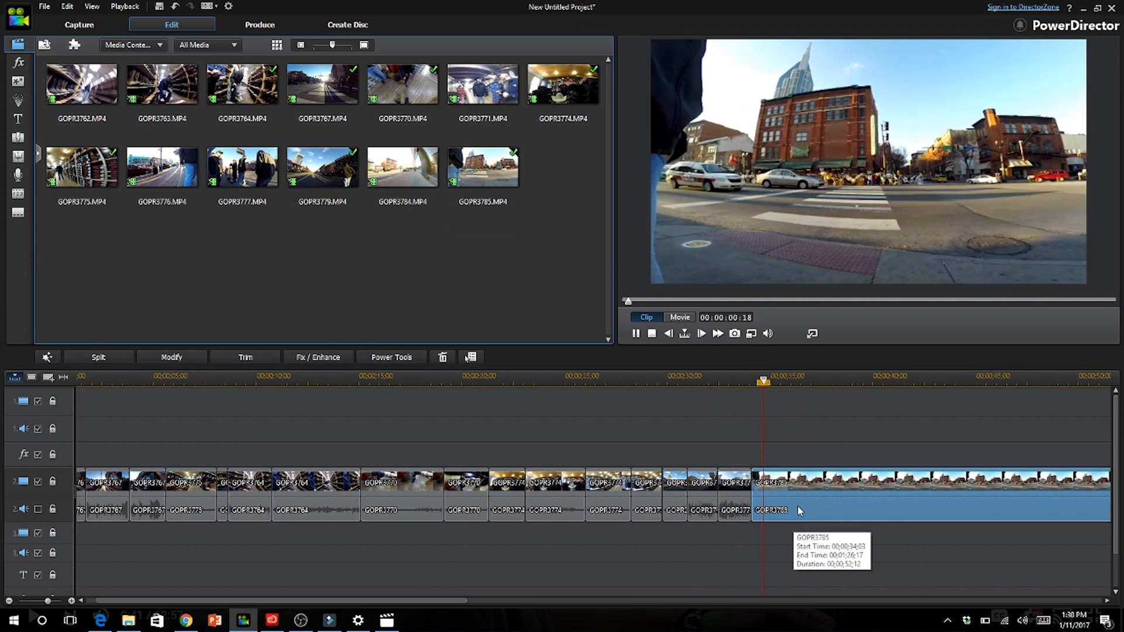
pyautogui.press('space')
pyautogui.press('space')
# Split GOPR3785 further along and delete the part before the split, closing the gap
pyautogui.moveTo(482, 381); pyautogui.dragTo(589, 381)
pyautogui.click(99, 357)
pyautogui.click(526, 481)
pyautogui.press('Delete')
# Review the start of the remaining GOPR3785, split it at clip time 00:00:03:18 and delete its first part, closing the gap
pyautogui.click(537, 382)
pyautogui.press('space')
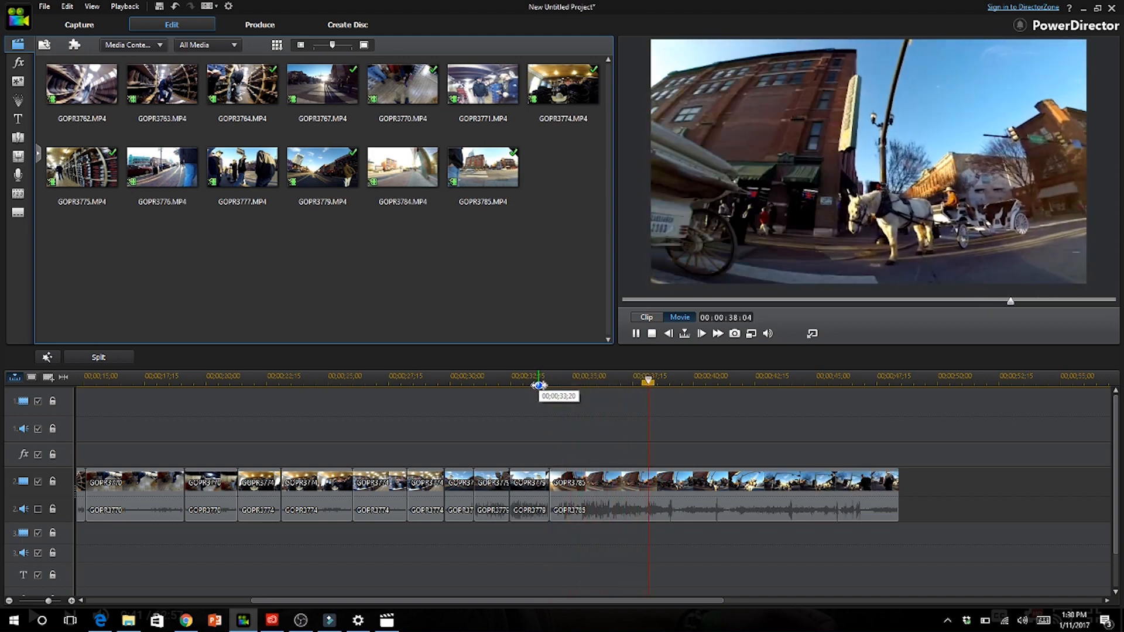
pyautogui.press('space')
pyautogui.click(598, 383)
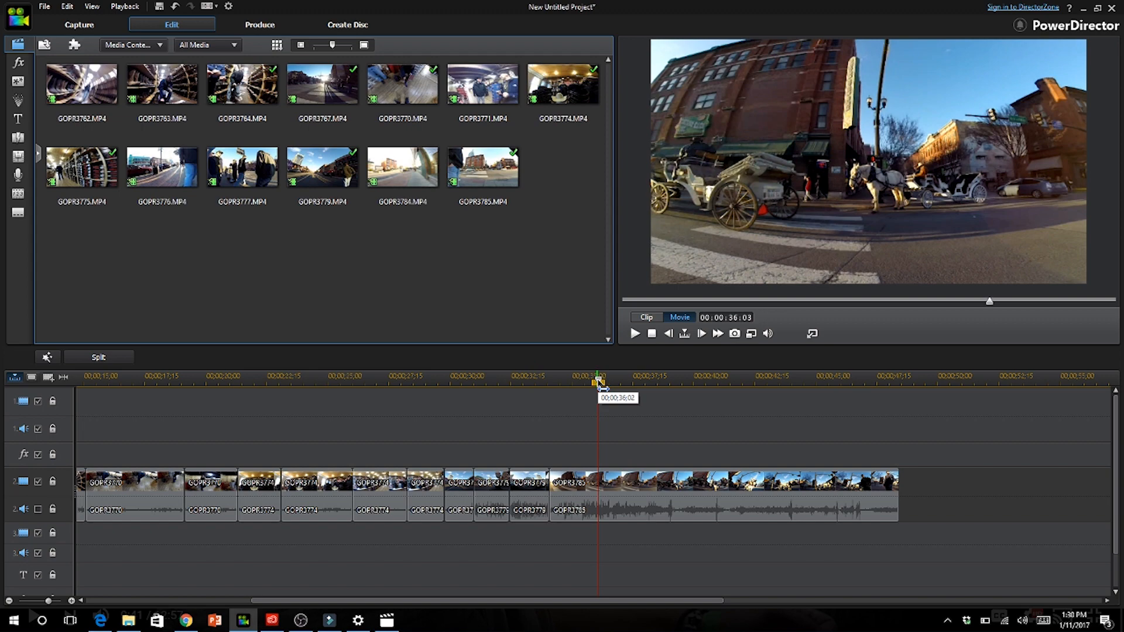
pyautogui.moveTo(596, 383); pyautogui.dragTo(633, 395)
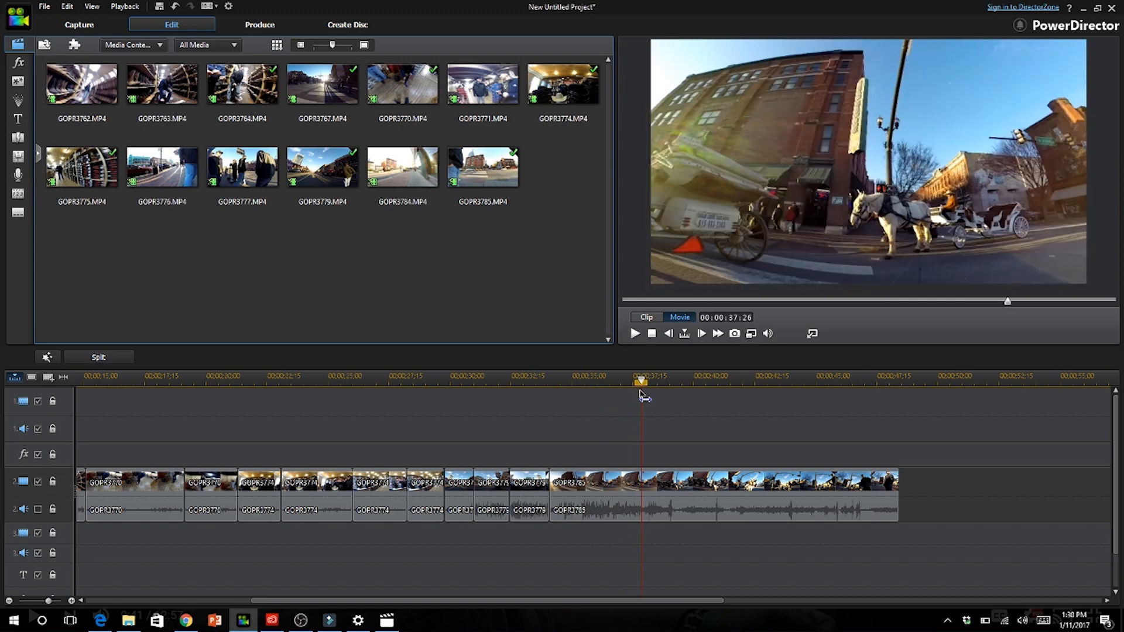
pyautogui.click(646, 485)
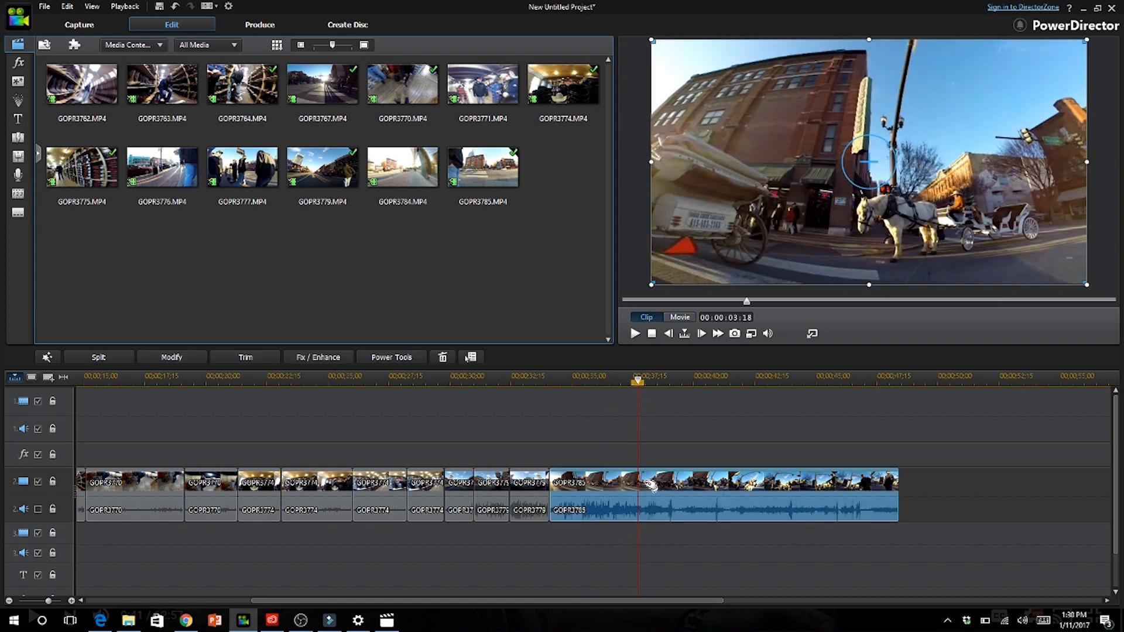
pyautogui.hotkey('ctrl', 't')
pyautogui.click(612, 475)
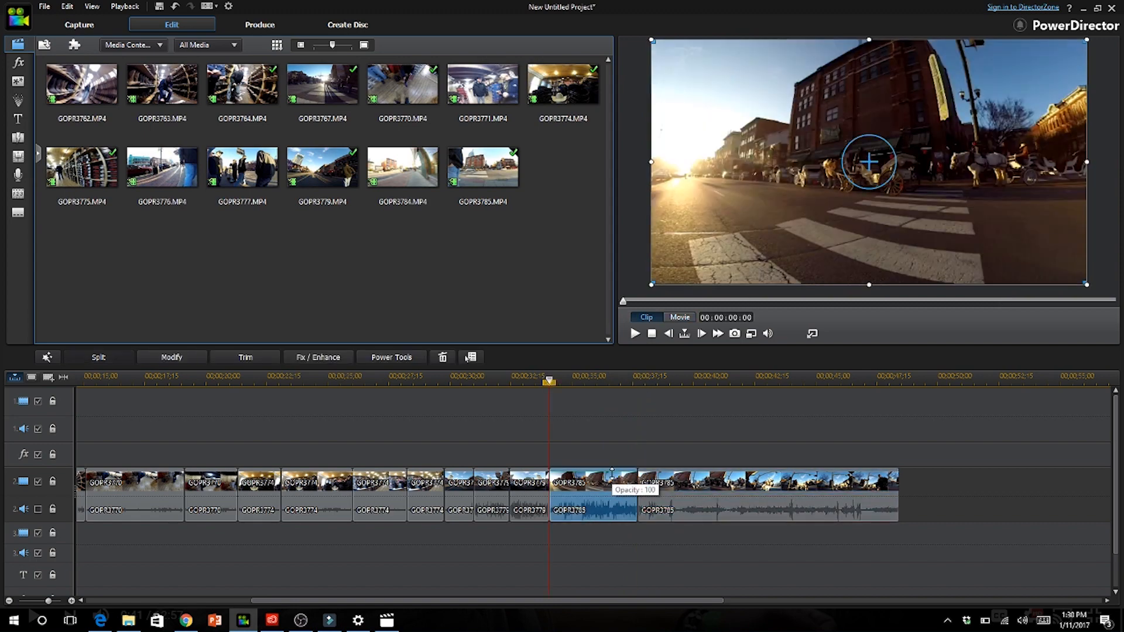
pyautogui.press('Delete')
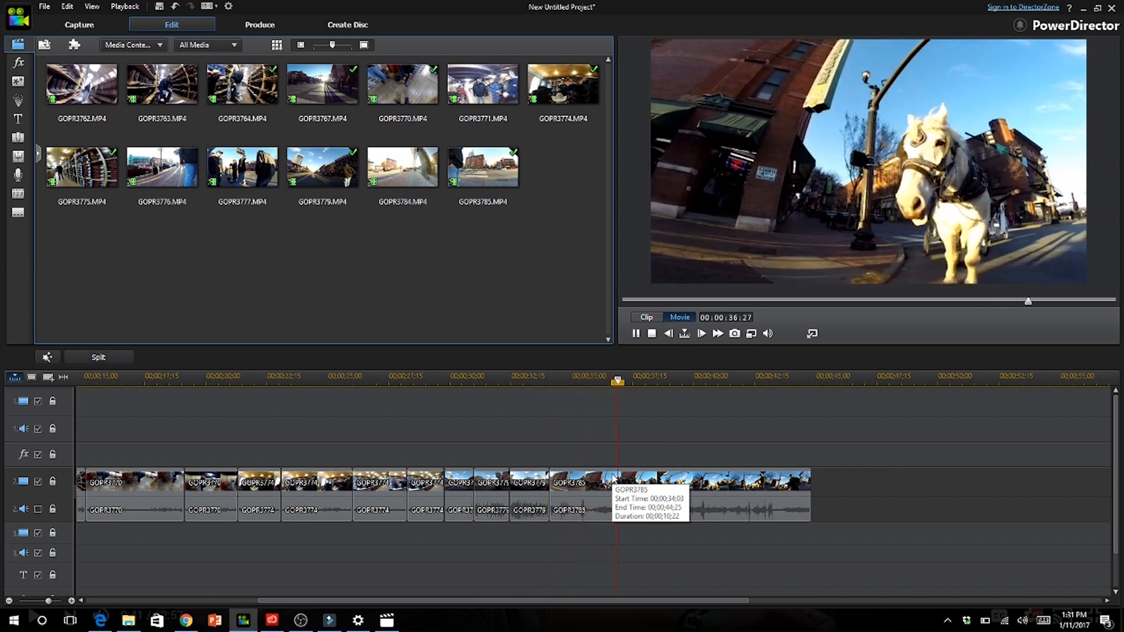
# Play the rest of GOPR3785 and split it at clip time 00:00:04:16
pyautogui.click(611, 478)
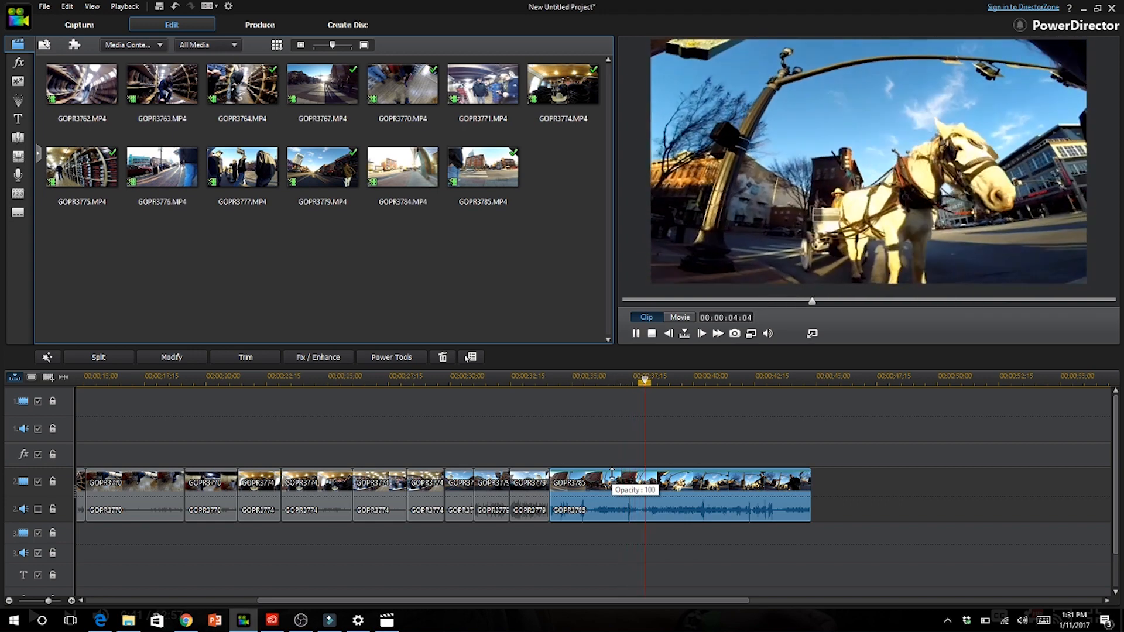
pyautogui.press('space')
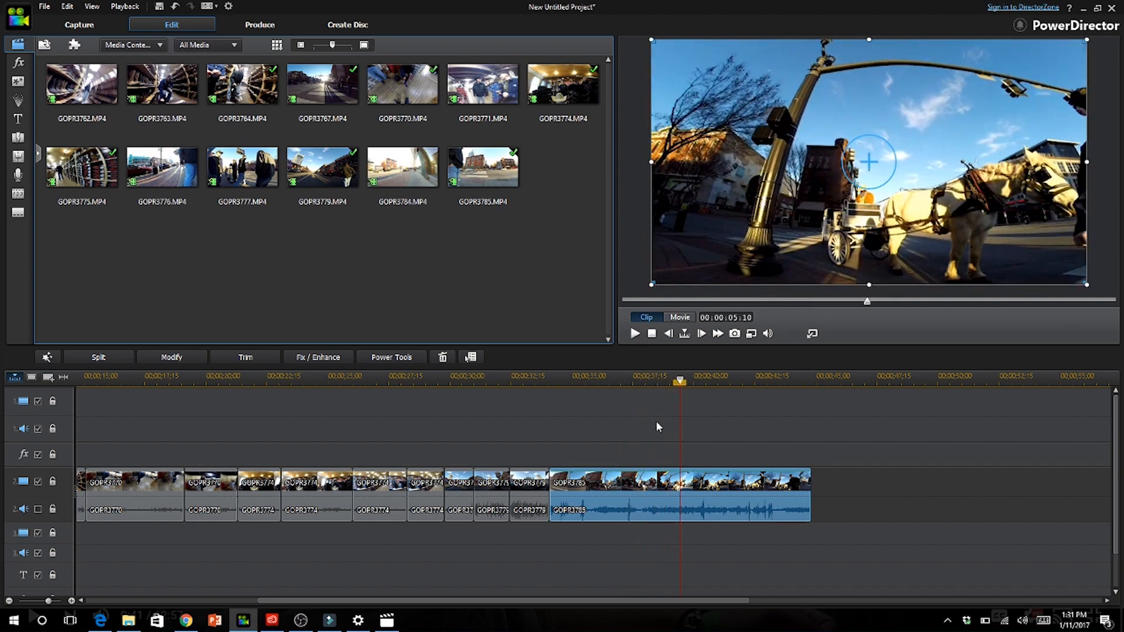
pyautogui.click(654, 377)
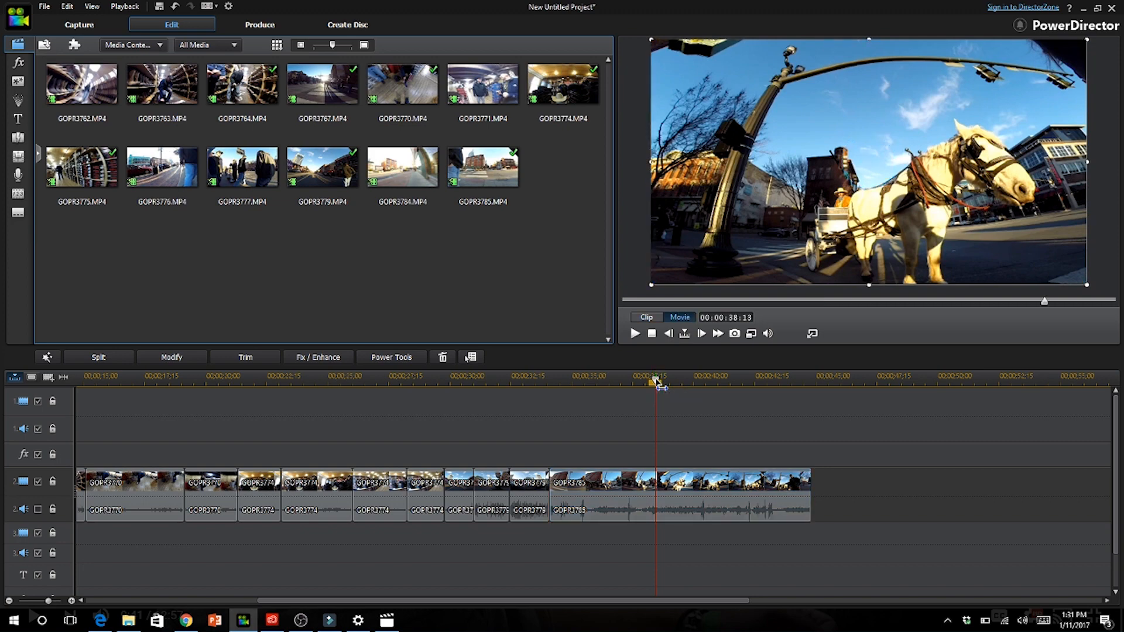
pyautogui.click(660, 489)
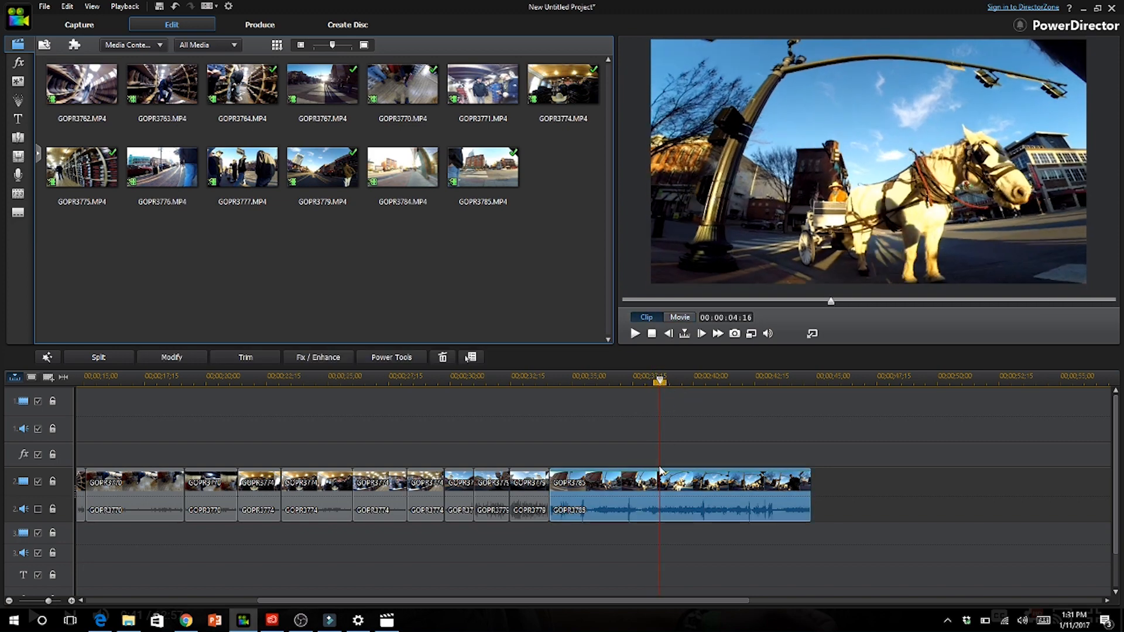
pyautogui.hotkey('ctrl', 't')
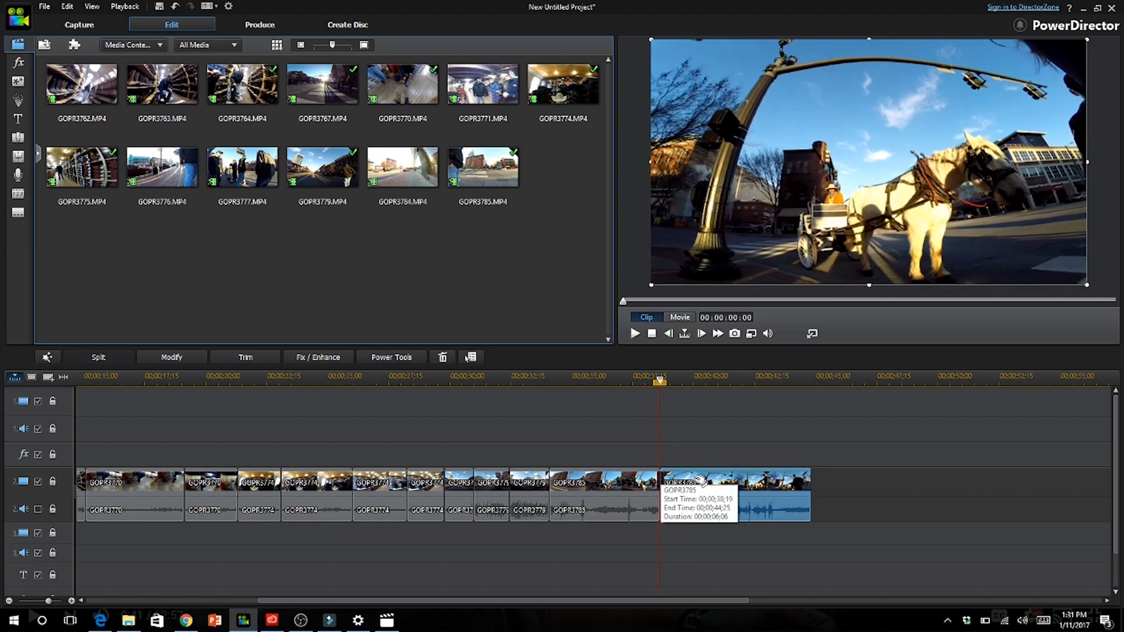
# Review the leftover end piece of GOPR3785 on track 2 and delete it
pyautogui.press('space')
pyautogui.press('space')
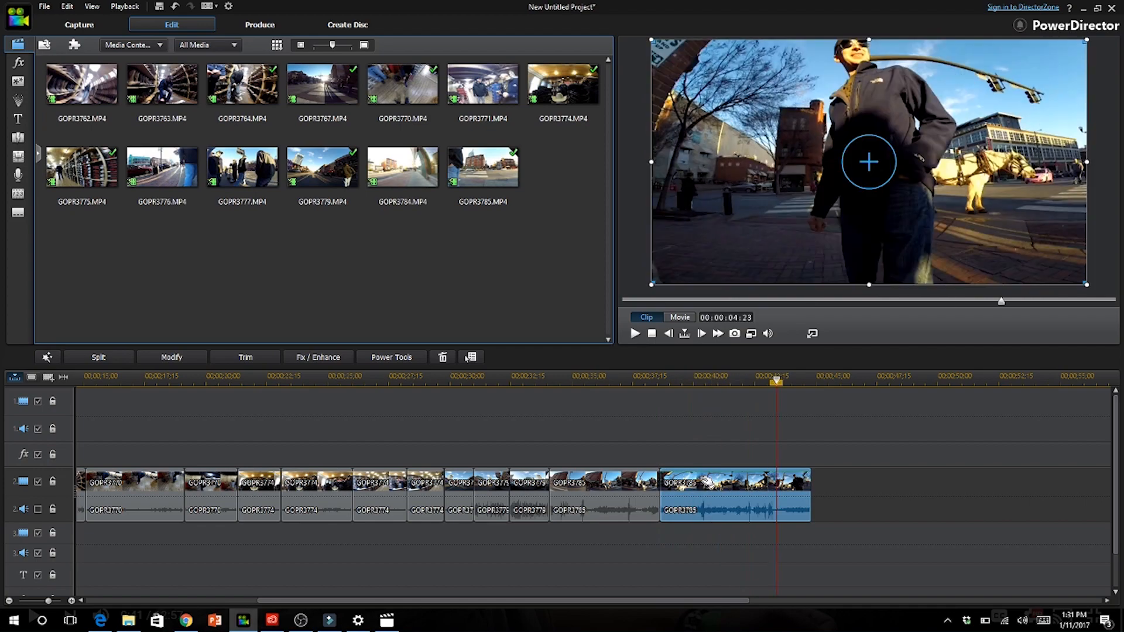
pyautogui.press('Delete')
# Add GOPR3776 to track 2 directly after the last GOPR3785 piece
pyautogui.click(403, 167)
pyautogui.click(163, 168)
pyautogui.moveTo(162, 167); pyautogui.dragTo(667, 493)
pyautogui.click(635, 334)
pyautogui.click(635, 334)
pyautogui.hotkey('ctrl', 't')
pyautogui.hotkey('ctrl', 'z')
# Review the opening of GOPR3776, split it there and delete the part before the split, closing the gap
pyautogui.moveTo(770, 381); pyautogui.dragTo(743, 381)
pyautogui.click(667, 379)
pyautogui.click(635, 333)
pyautogui.click(636, 333)
pyautogui.hotkey('ctrl', 't')
pyautogui.click(726, 481)
pyautogui.press('Delete')
# Play the start of the remaining GOPR3776 and split it at 00:00:41:21
pyautogui.click(726, 481)
pyautogui.press('space')
pyautogui.press('space')
pyautogui.hotkey('ctrl', 't')
# Play GOPR3776 on to clip time 00:00:04:18, split it there and delete the section before the split, closing the gap
pyautogui.press('space')
pyautogui.press('space')
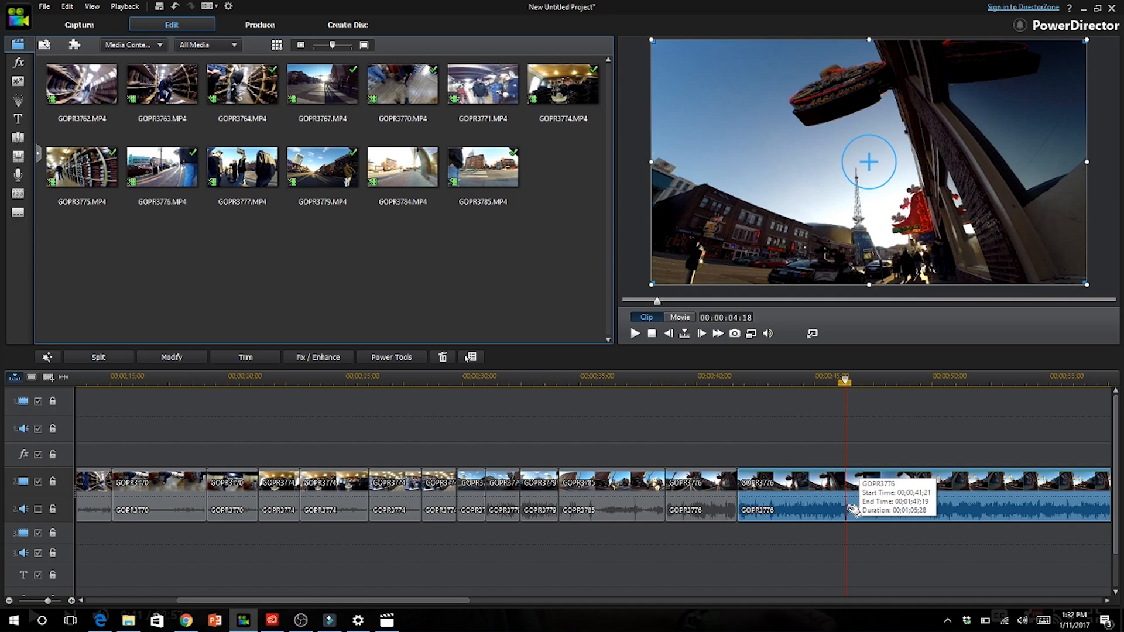
pyautogui.hotkey('ctrl', 't')
pyautogui.click(790, 482)
pyautogui.press('Delete')
# Split GOPR3776 further along and delete the unwanted section that follows the kept piece, closing the gap
pyautogui.hotkey('ctrl', 't')
pyautogui.hotkey('ctrl', 't')
pyautogui.click(888, 487)
pyautogui.press('Delete')
# Play on through GOPR3776, splitting it at 00:00:47:18 and again at 00:00:51:22
pyautogui.press('space')
pyautogui.hotkey('ctrl', 't')
pyautogui.press('space')
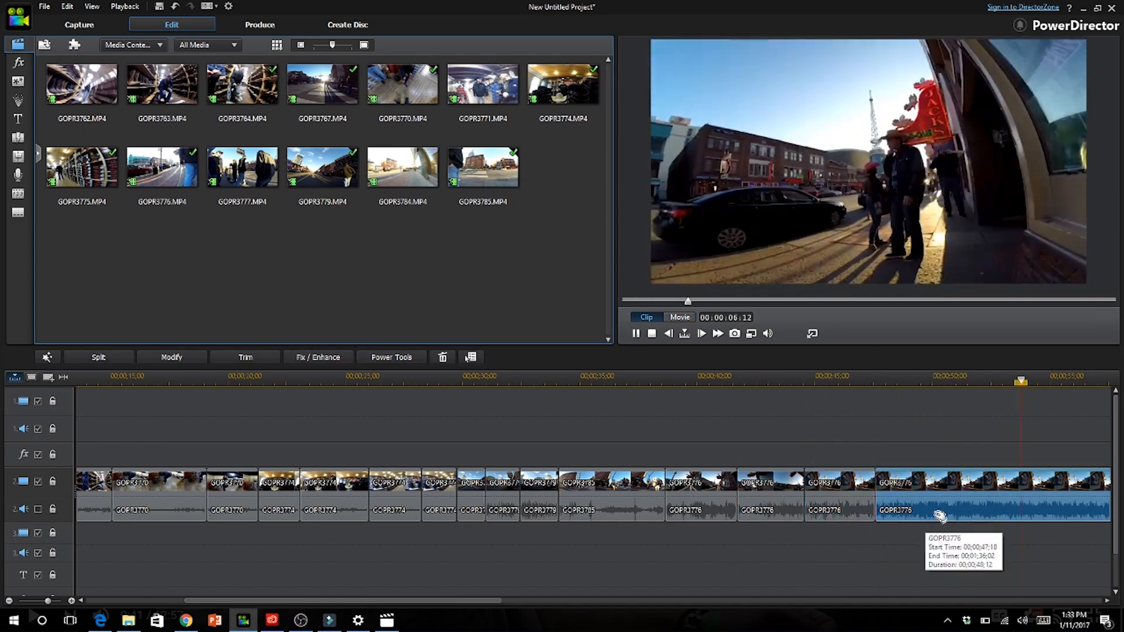
pyautogui.click(1007, 381)
pyautogui.press('space')
pyautogui.click(984, 486)
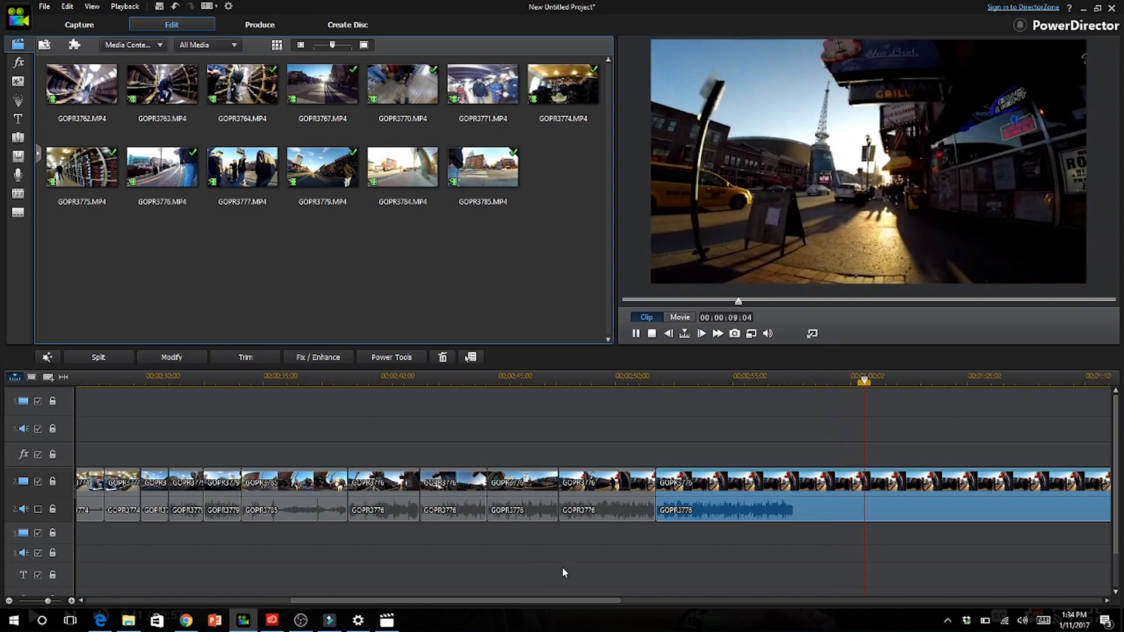
# Split the last GOPR3776 section further along, delete the part before the split, closing the gap, and play the remainder
pyautogui.click(825, 481)
pyautogui.hotkey('ctrl', 't')
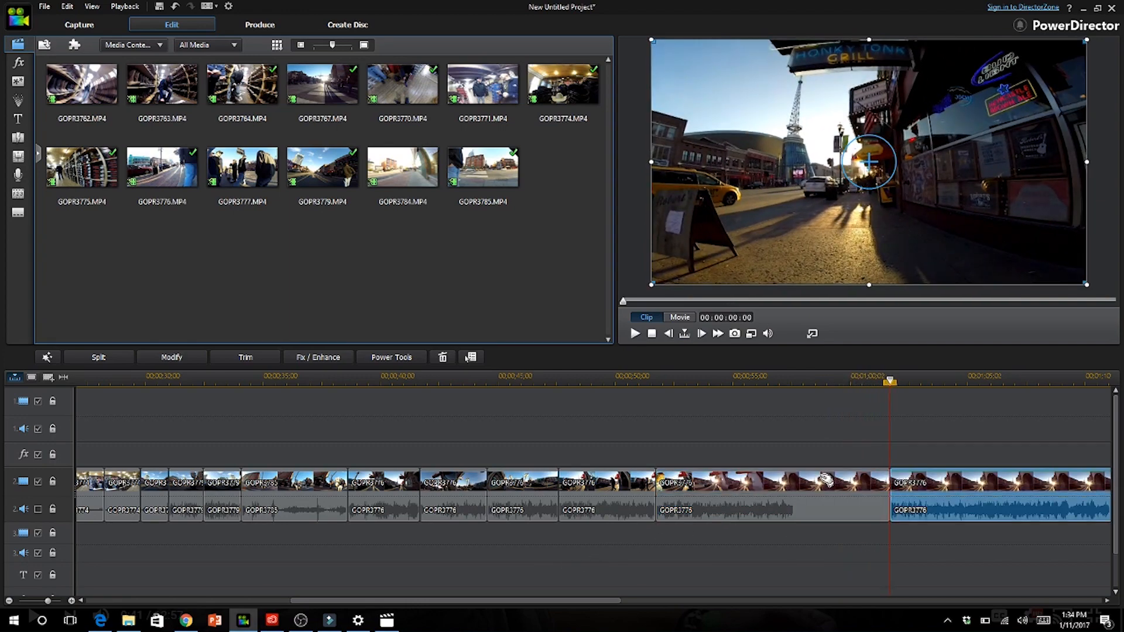
pyautogui.click(826, 481)
pyautogui.press('Delete')
pyautogui.press('space')
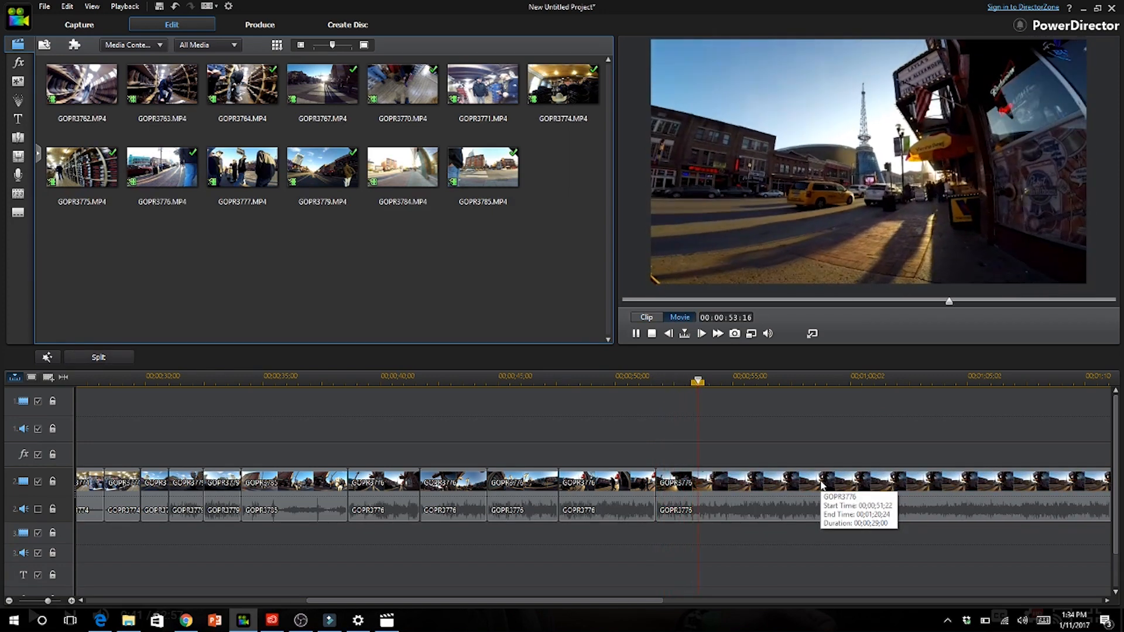
pyautogui.click(823, 483)
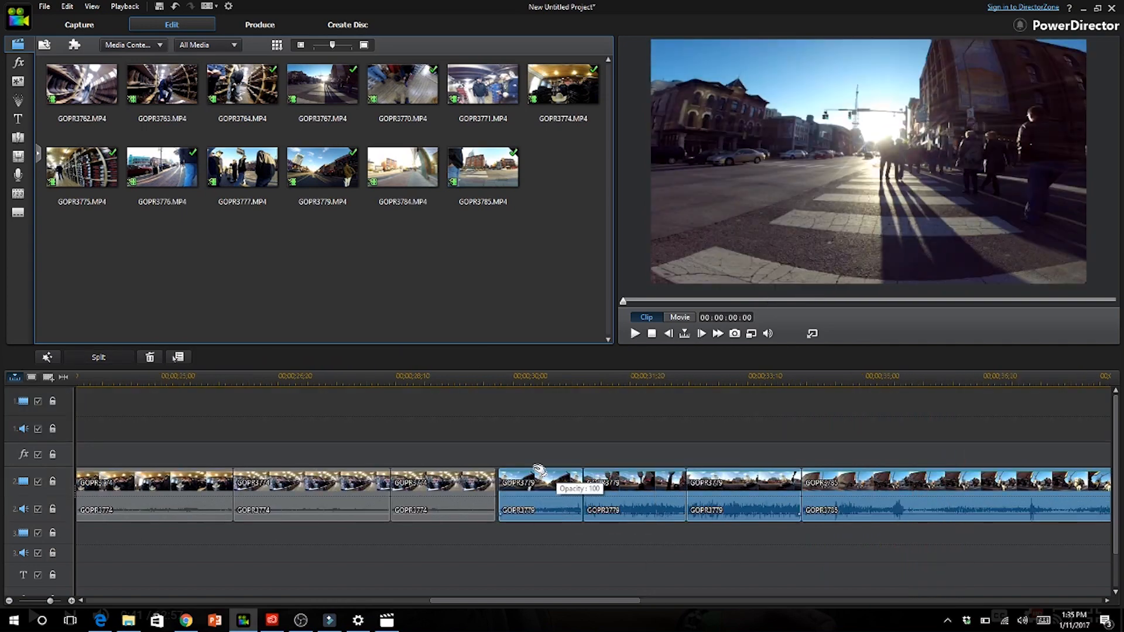
# Close the gap before the first GOPR3779 piece at 00:00:29:23 and butt the last four GOPR3776 pieces against their predecessor at 00:00:44:16
pyautogui.click(528, 485)
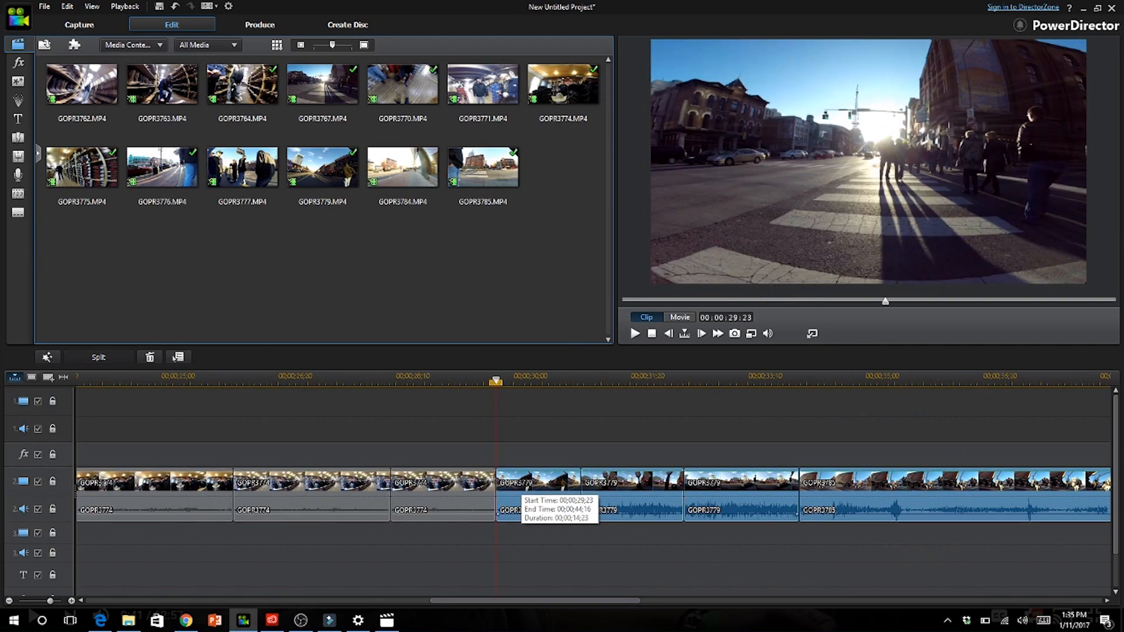
pyautogui.moveTo(442, 602)
pyautogui.mouseDown()
pyautogui.moveTo(509, 621)
pyautogui.moveTo(722, 631)
pyautogui.mouseUp()
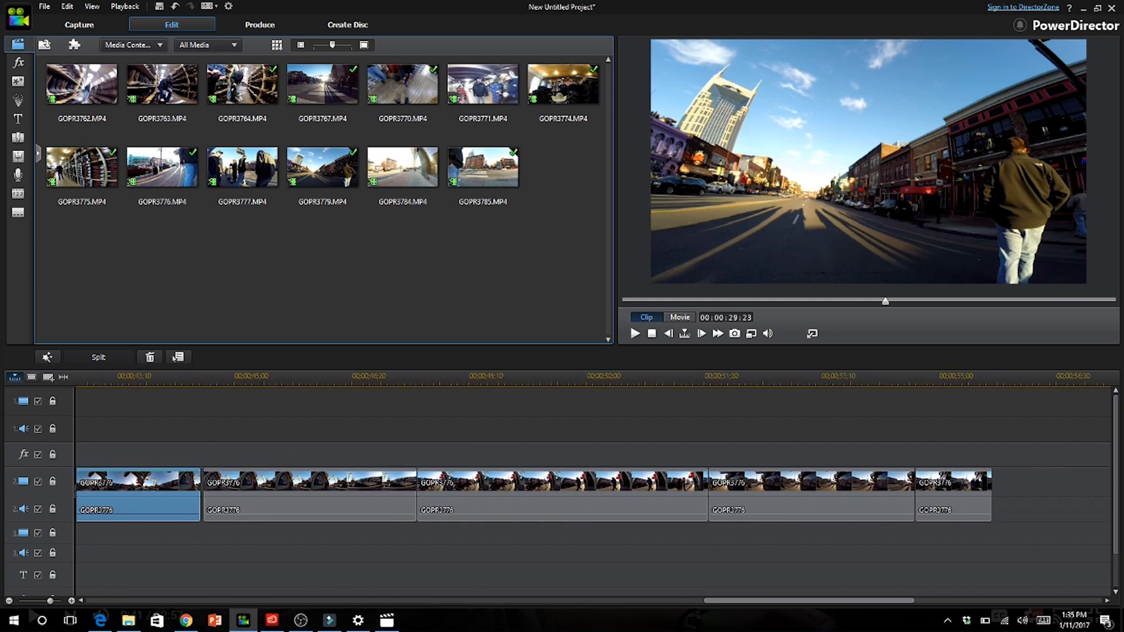
pyautogui.moveTo(348, 400)
pyautogui.mouseDown()
pyautogui.moveTo(608, 522)
pyautogui.moveTo(784, 571)
pyautogui.moveTo(936, 517)
pyautogui.mouseUp()
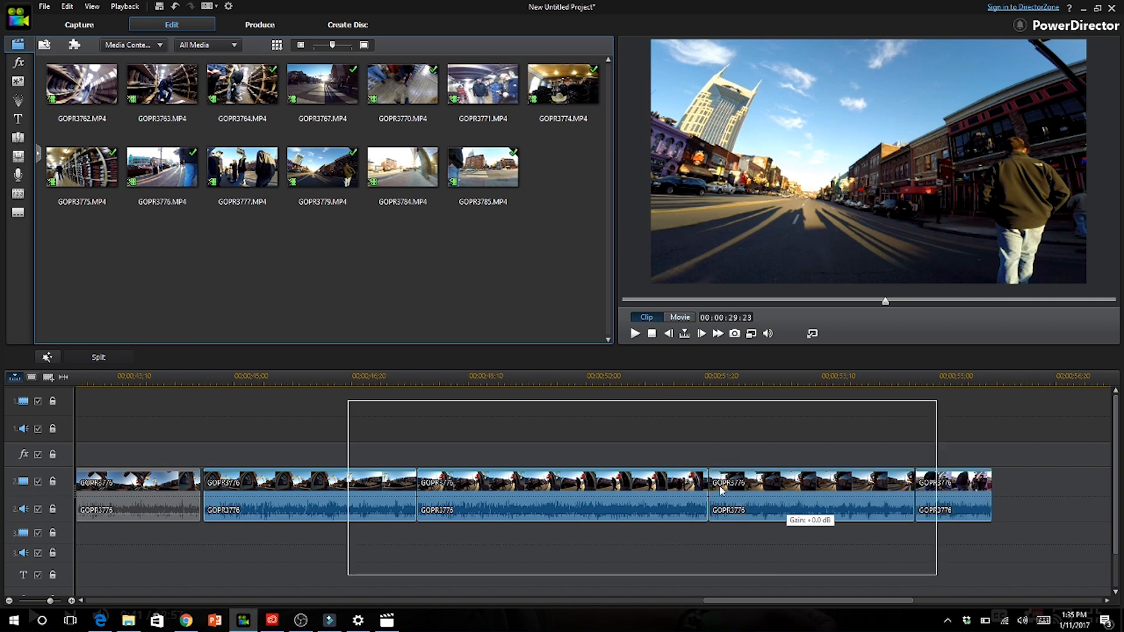
pyautogui.moveTo(253, 467); pyautogui.dragTo(250, 467)
# Zoom the timeline out to check the joined clips and switch the preview to Movie mode
pyautogui.moveTo(713, 601); pyautogui.dragTo(78, 555)
pyautogui.click(9, 600)
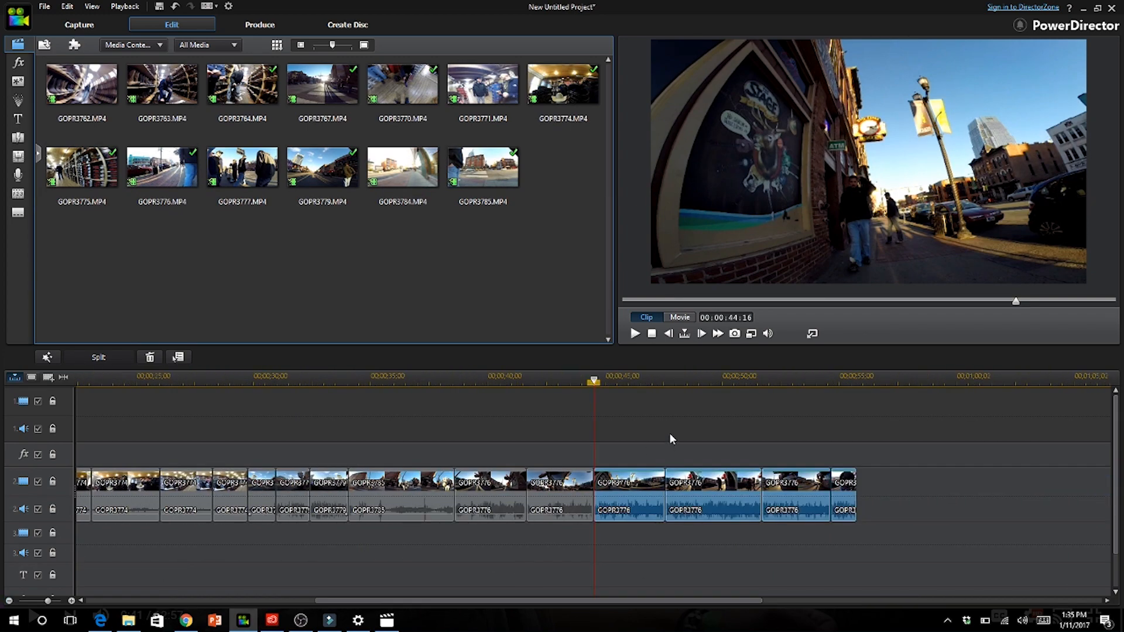
pyautogui.click(681, 317)
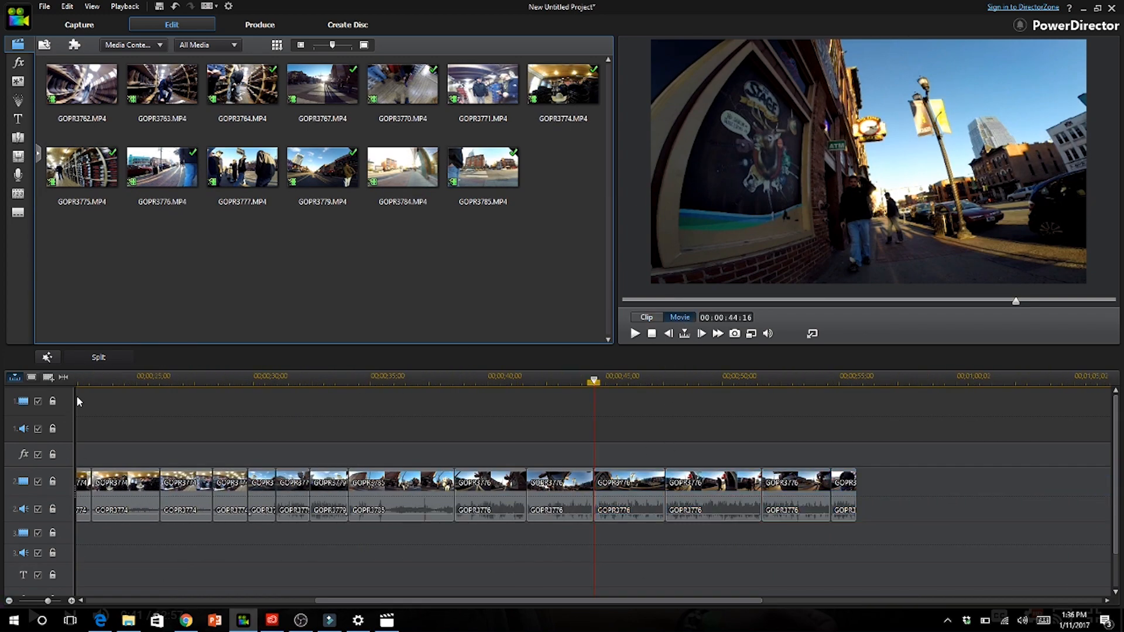